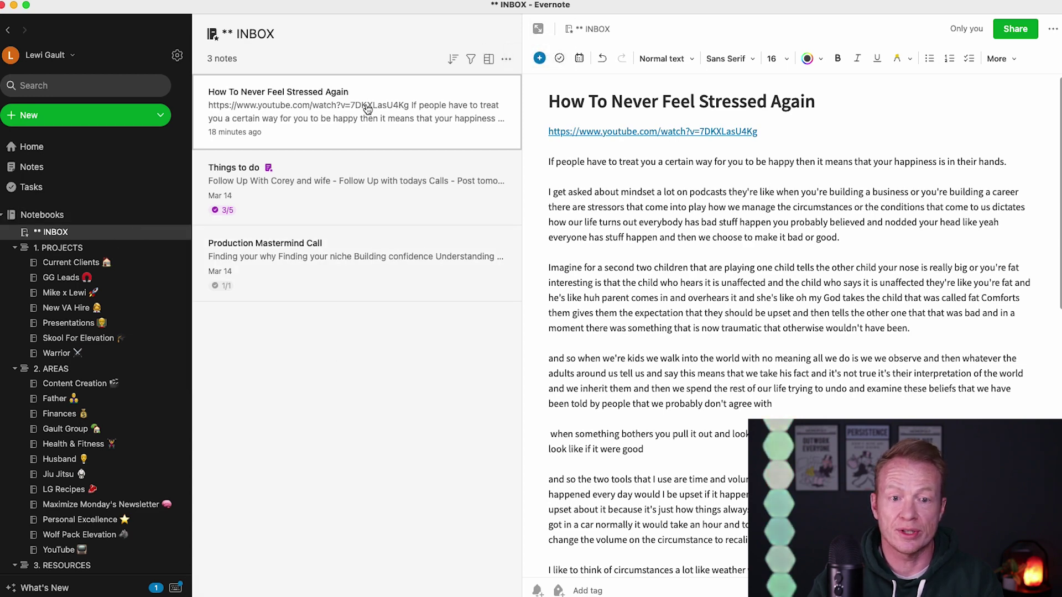
Step: Expand the transcript note to fill the window and scroll through its plain-text paragraphs
click(537, 29)
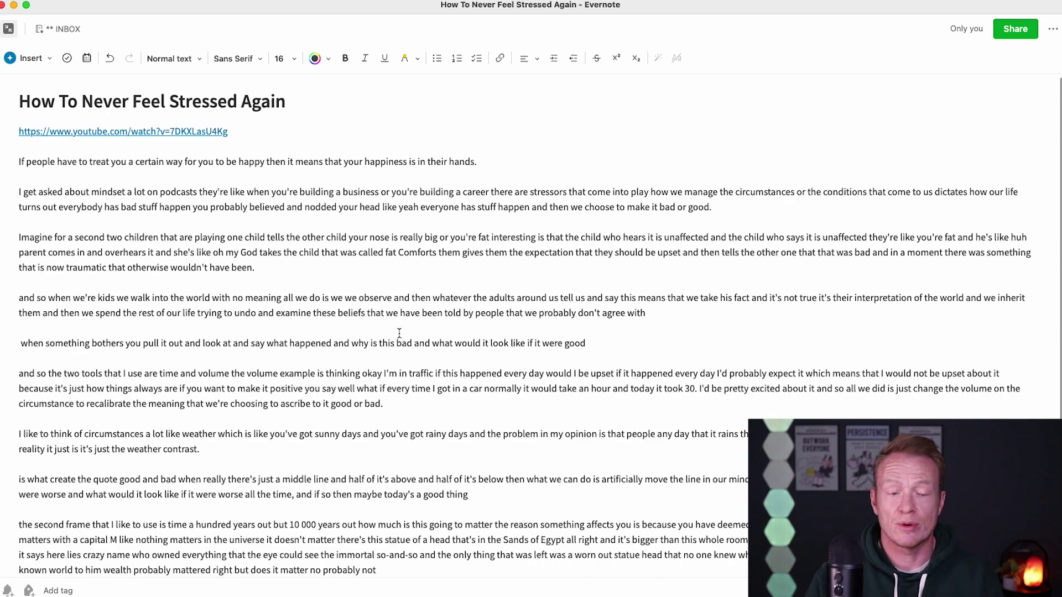
scroll(399, 333, down, 5)
scroll(207, 329, up, 5)
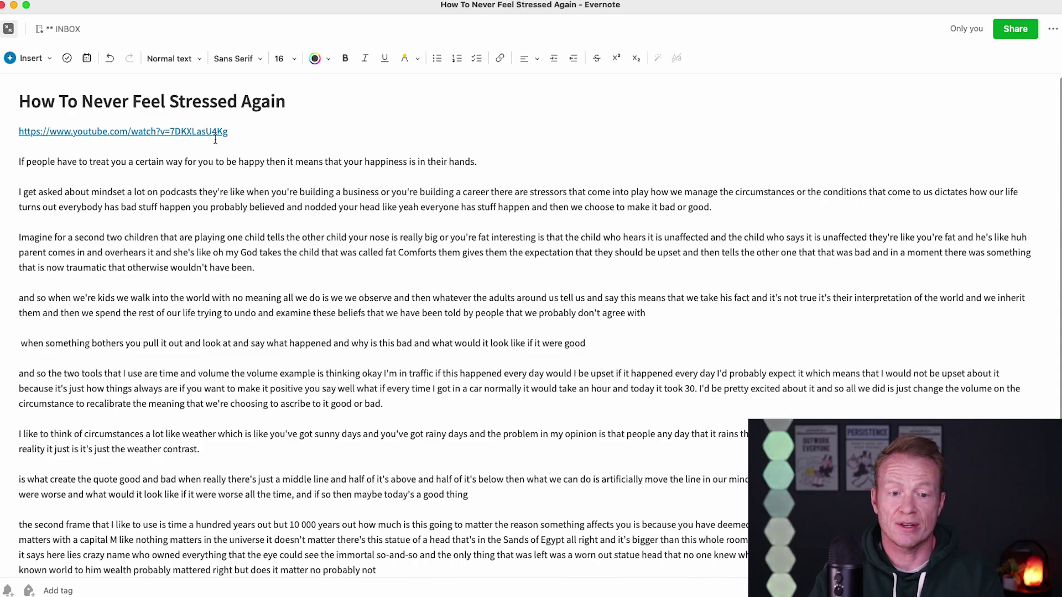
scroll(276, 223, down, 5)
scroll(273, 229, up, 5)
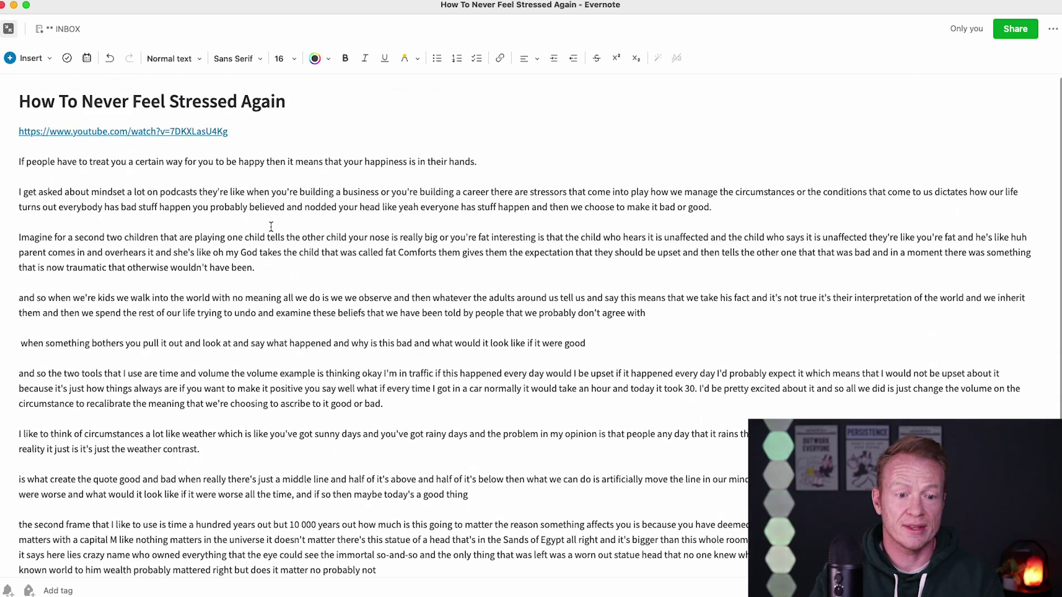
scroll(270, 227, down, 5)
scroll(271, 227, up, 5)
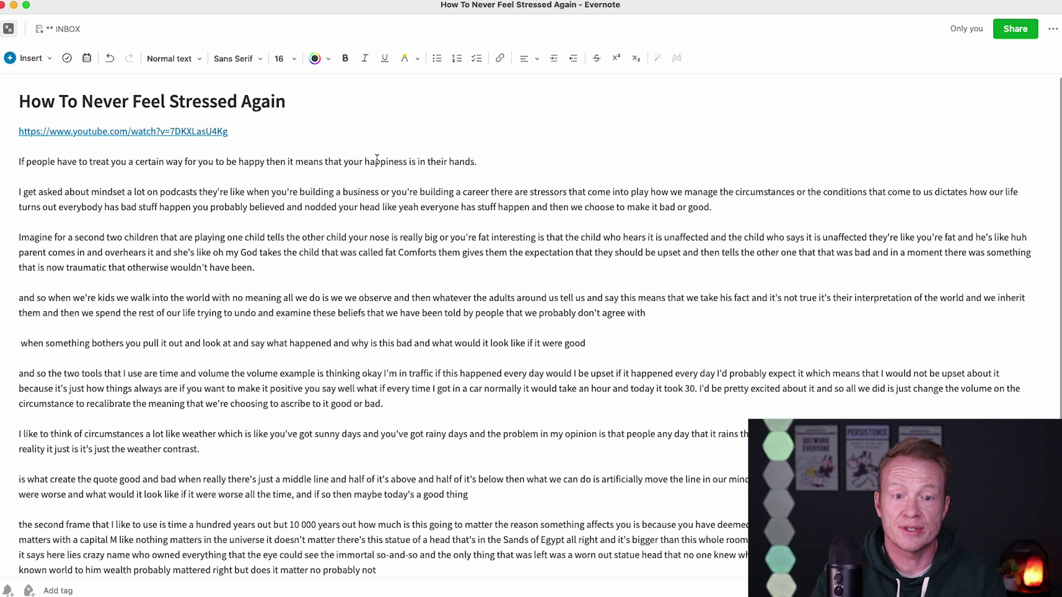
Step: Bold 'your happiness is in their hands', the stressors-to-conditions phrase, and the 'Comforts them' phrase
drag(344, 162, 475, 162)
key(super+b)
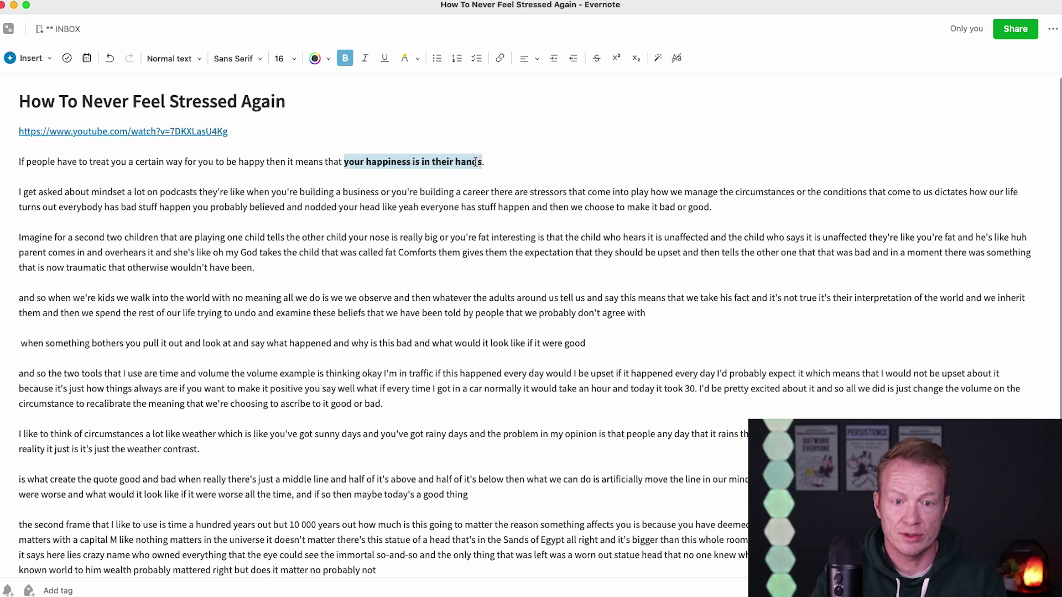
click(241, 200)
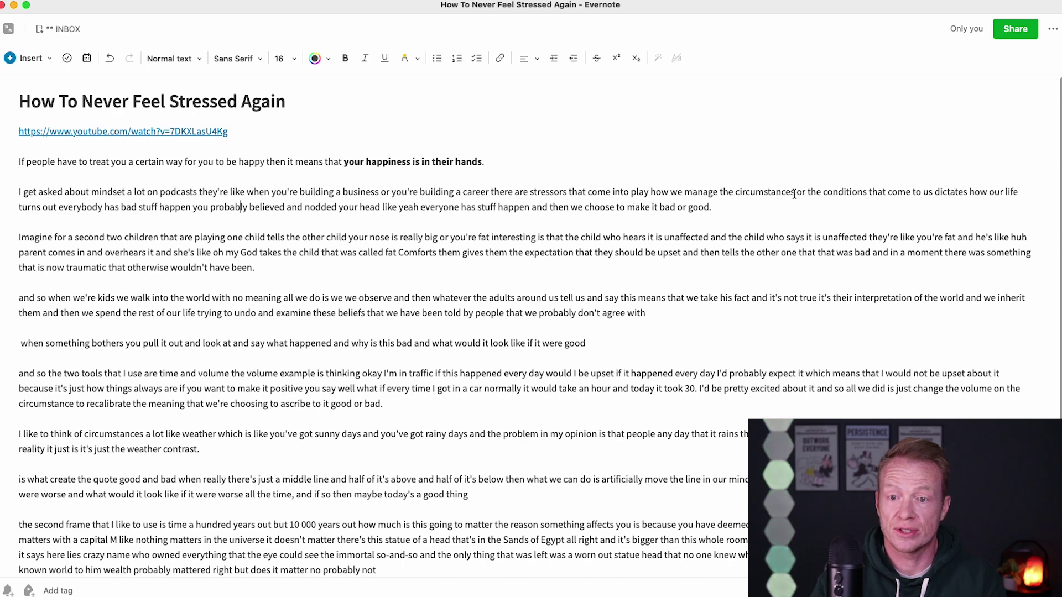
mouse_move(531, 191)
mouse_down()
mouse_move(864, 193)
mouse_move(532, 199)
mouse_up()
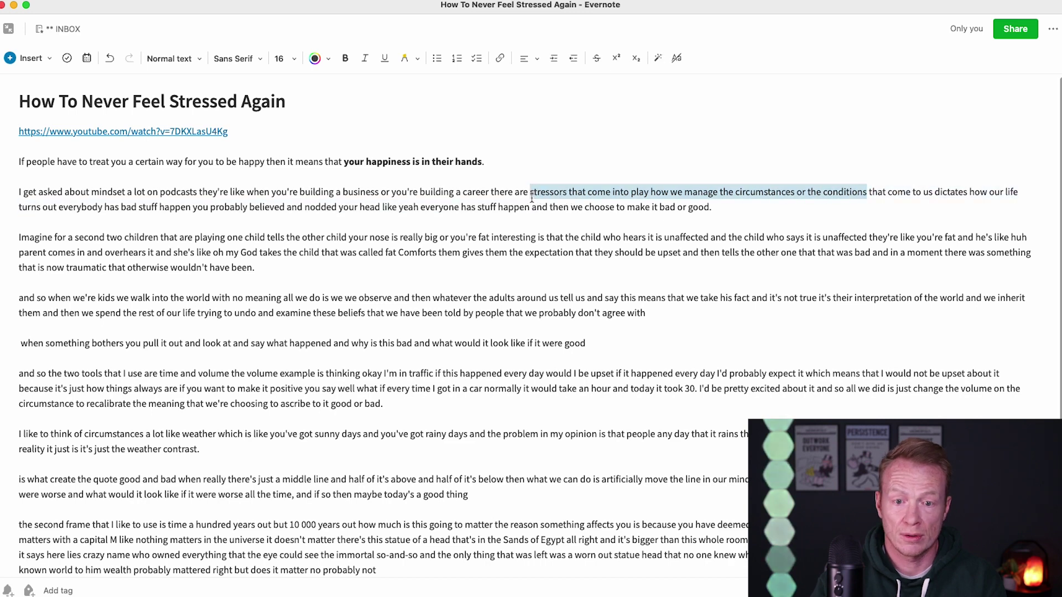
key(super+b)
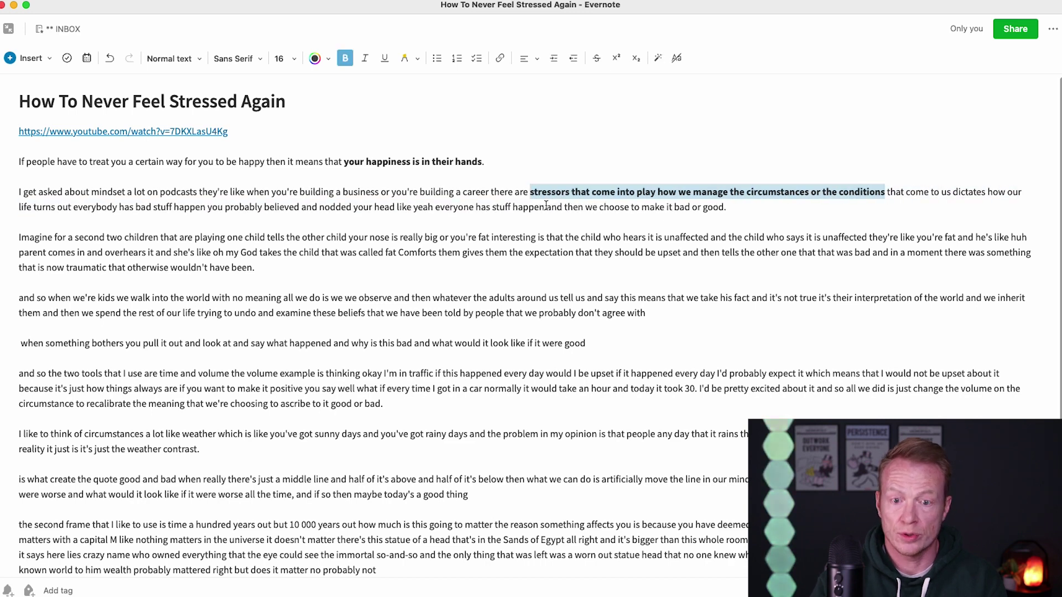
click(498, 265)
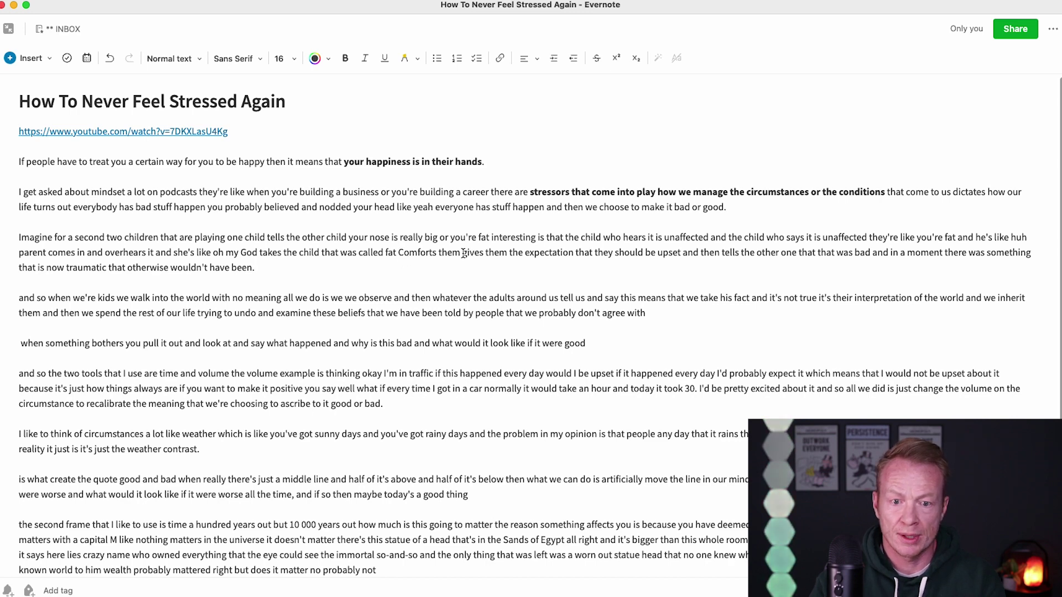
drag(399, 250, 681, 249)
key(super+b)
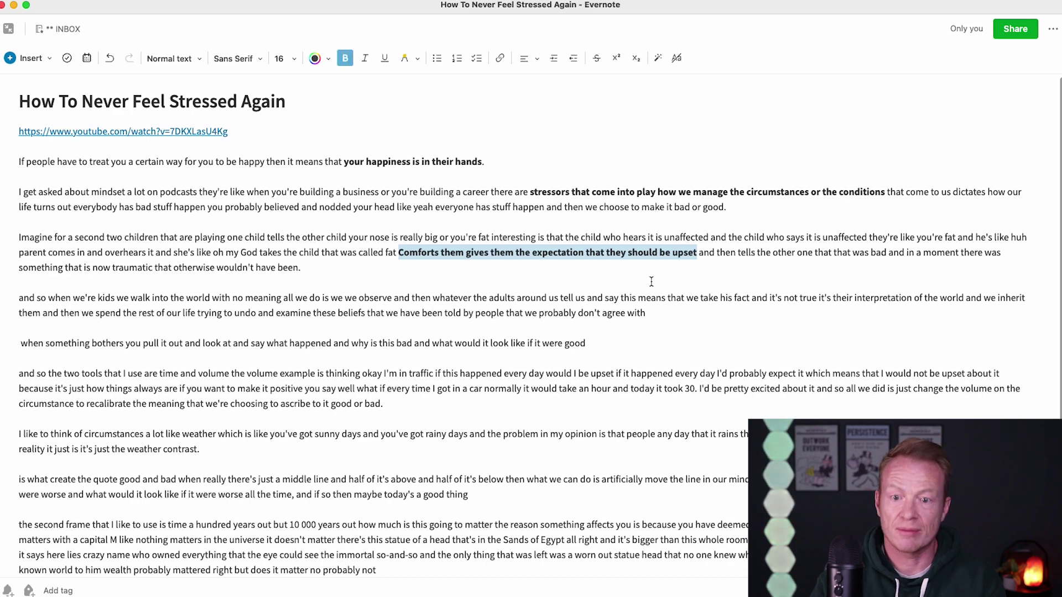
click(621, 274)
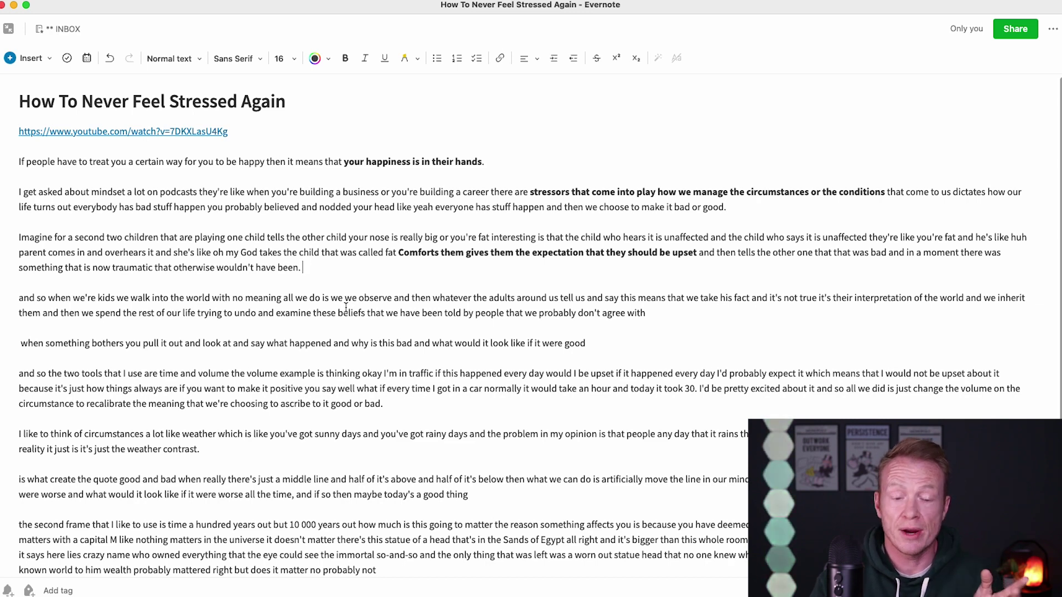
Step: Bold the interpretation-of-the-world, examining-beliefs, 'why is this bad' and volume-on-the-circumstance phrases
scroll(345, 307, down, 3)
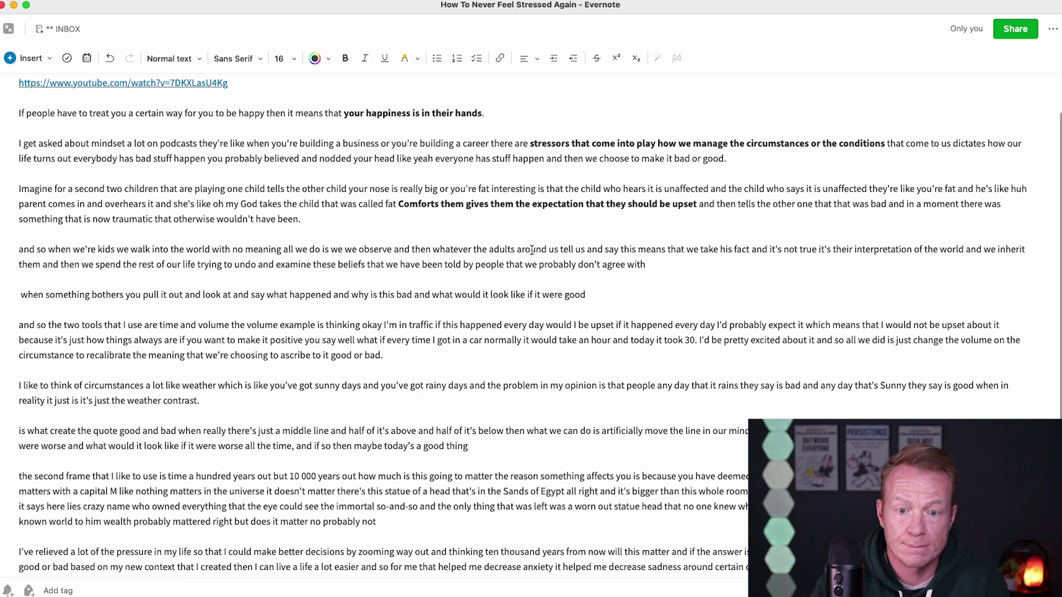
drag(819, 249, 44, 264)
key(super+b)
drag(115, 264, 415, 265)
key(super+b)
click(425, 294)
drag(585, 295, 352, 294)
key(super+b)
click(270, 328)
drag(178, 339, 348, 339)
drag(913, 339, 210, 366)
key(super+b)
scroll(210, 365, down, 5)
click(148, 236)
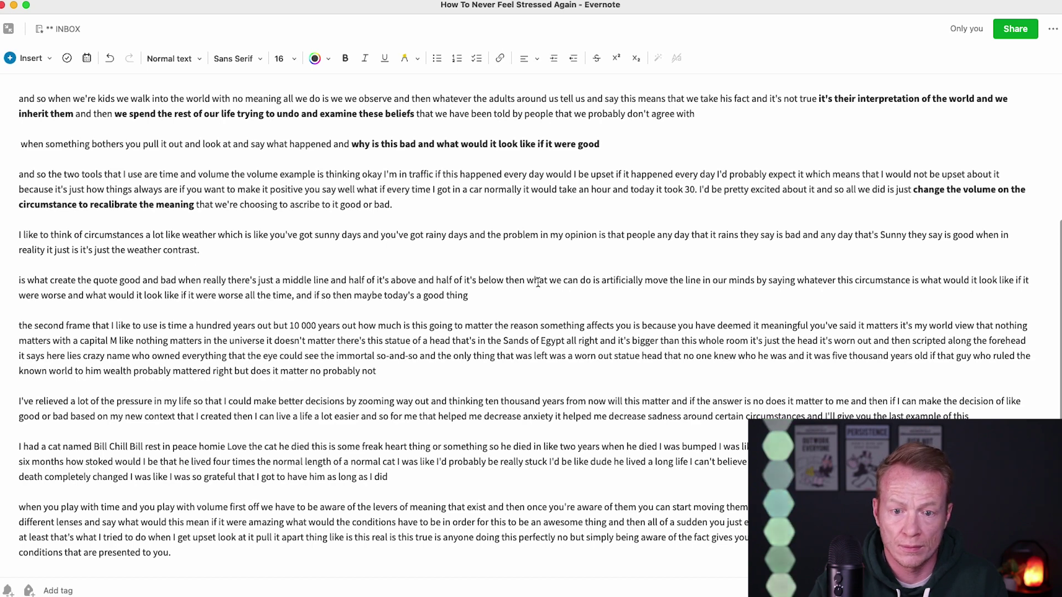
Step: Bold the moving-the-line, '10 000 years out', 'nothing matters with a capital M', decision and decrease-anxiety phrases
drag(528, 282, 767, 282)
key(super+b)
click(89, 306)
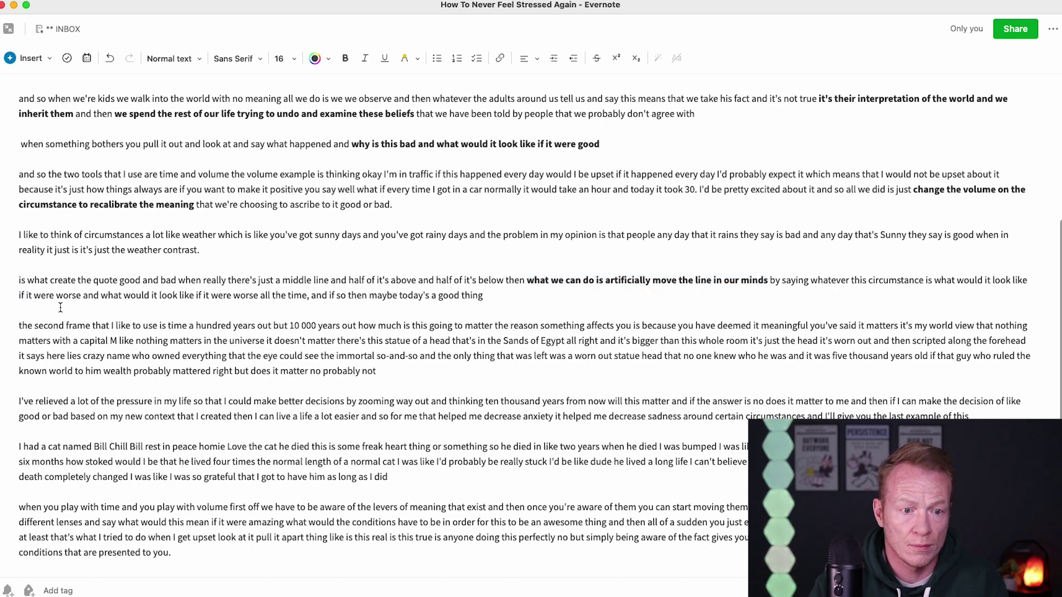
drag(292, 325, 504, 325)
key(super+b)
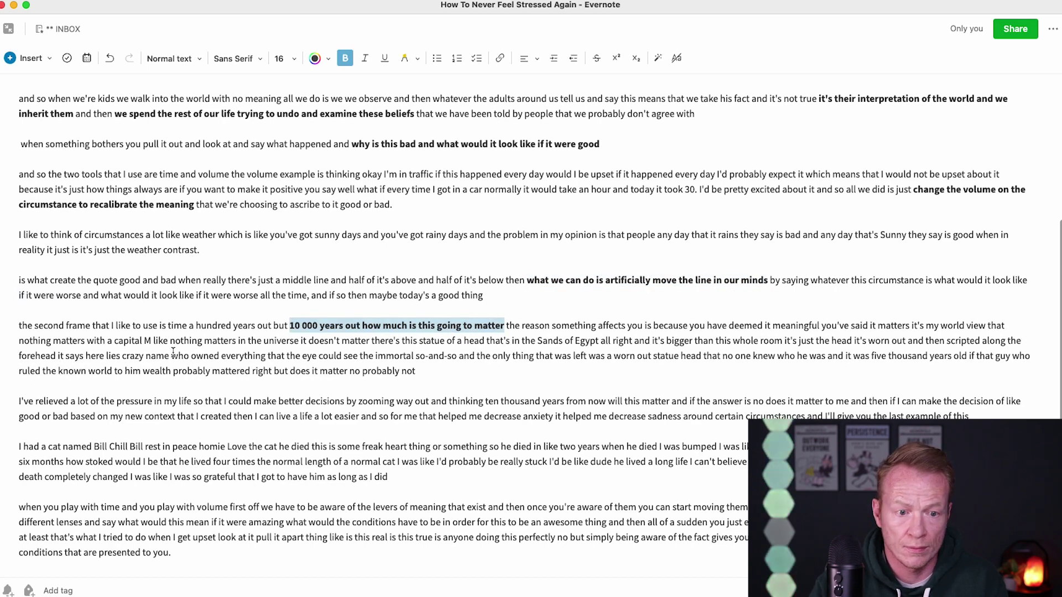
drag(18, 340, 160, 341)
key(super+b)
click(198, 341)
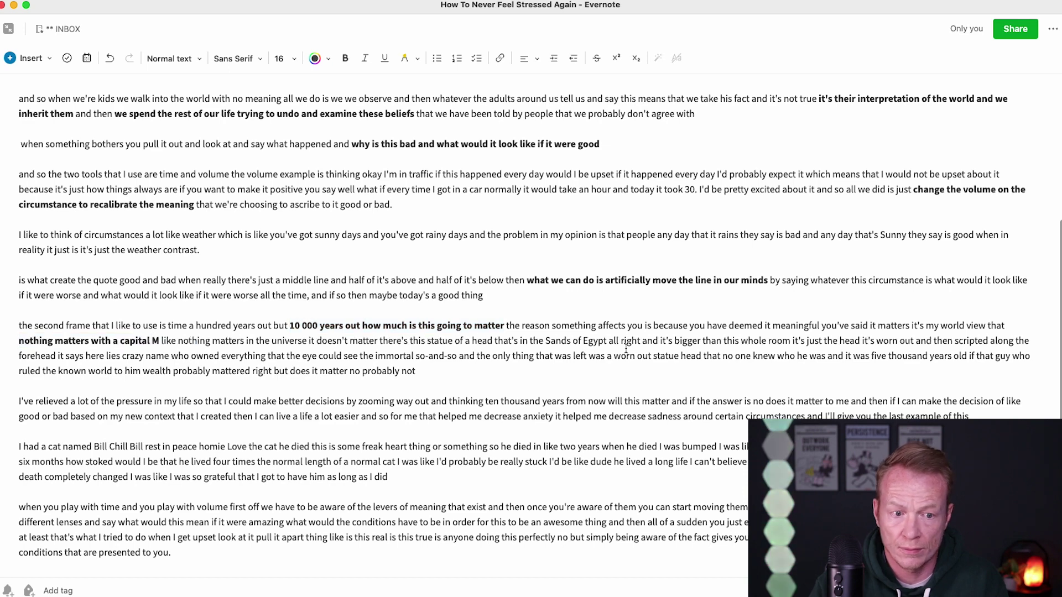
drag(114, 370, 433, 371)
key(super+b)
click(407, 401)
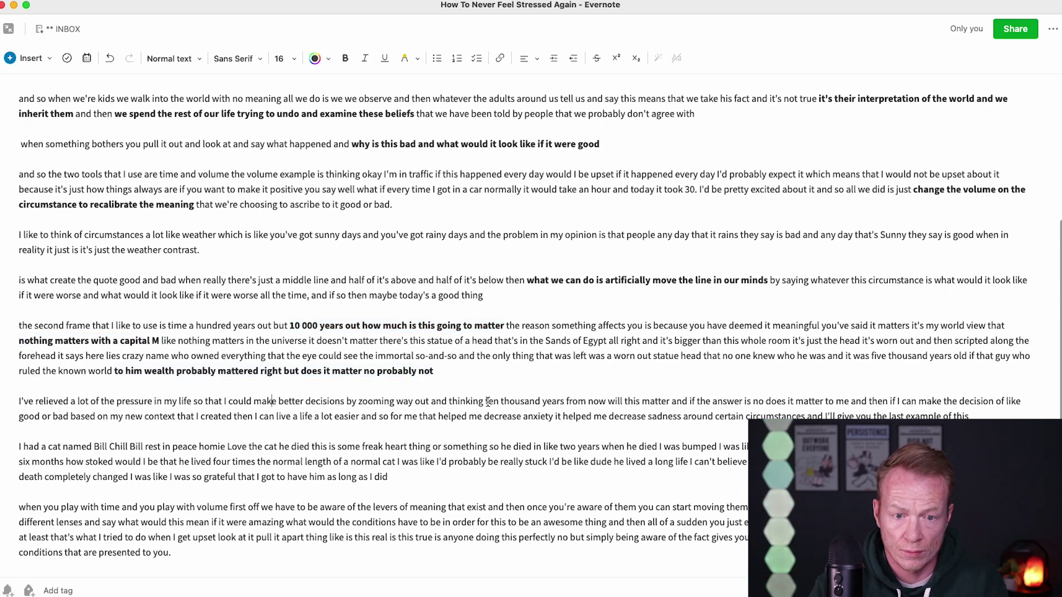
drag(896, 401, 232, 416)
key(super+b)
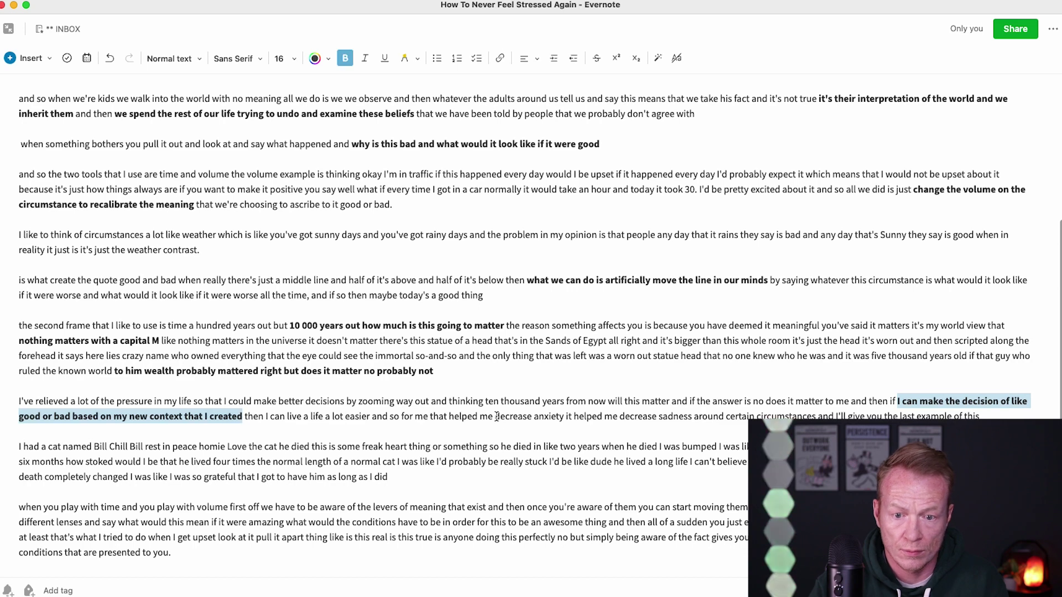
drag(494, 416, 568, 416)
key(super+b)
drag(449, 416, 835, 416)
key(super+b)
click(431, 446)
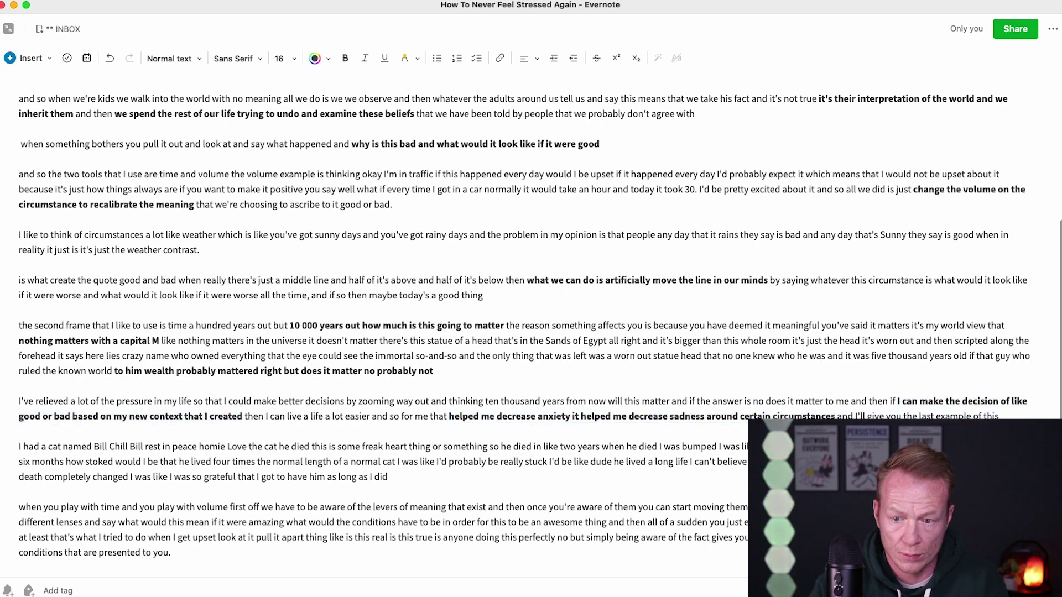
Step: Bold 'the death completely changed', 'levers of meaning', 'through different lenses', the game-maker and closing phrases
drag(109, 477, 763, 461)
key(super+b)
drag(356, 507, 494, 507)
key(super+b)
drag(680, 507, 746, 507)
key(super+b)
drag(19, 521, 125, 522)
key(super+b)
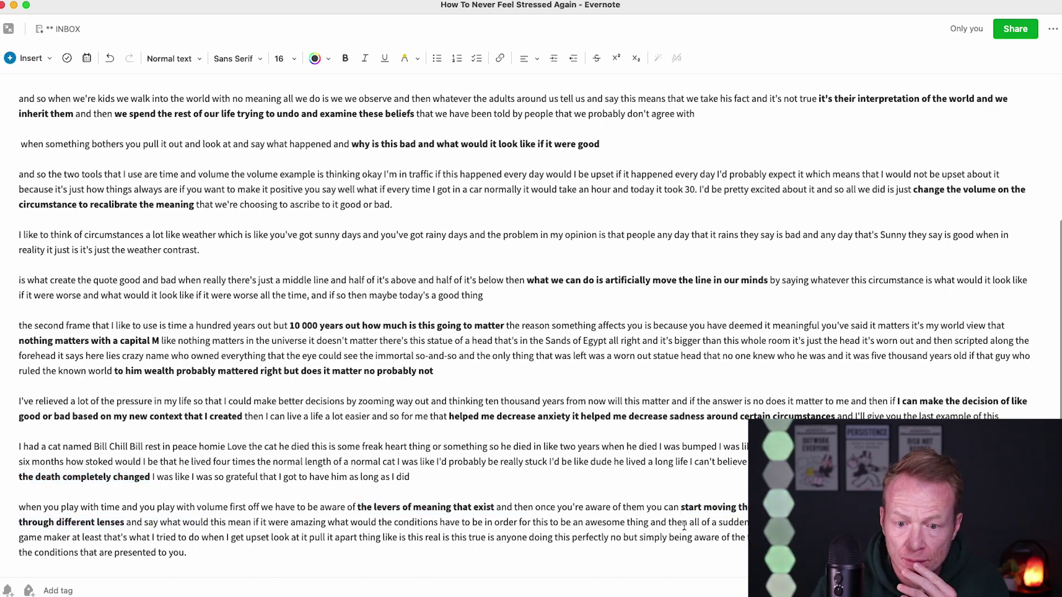
drag(689, 522, 72, 537)
key(super+b)
drag(671, 537, 436, 552)
key(super+b)
click(396, 561)
scroll(396, 560, up, 4)
scroll(396, 560, down, 4)
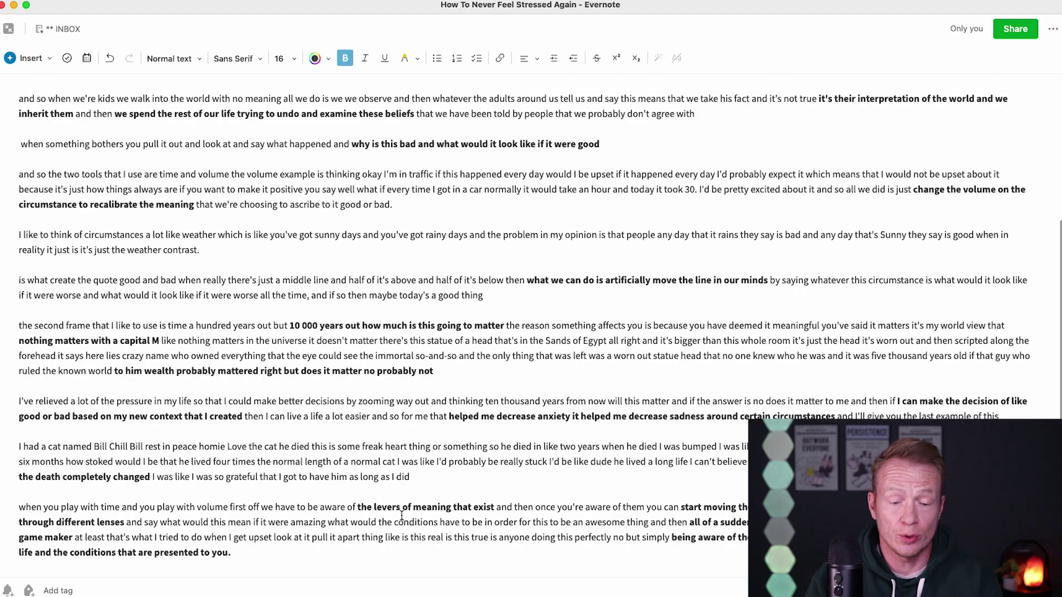
scroll(402, 515, up, 4)
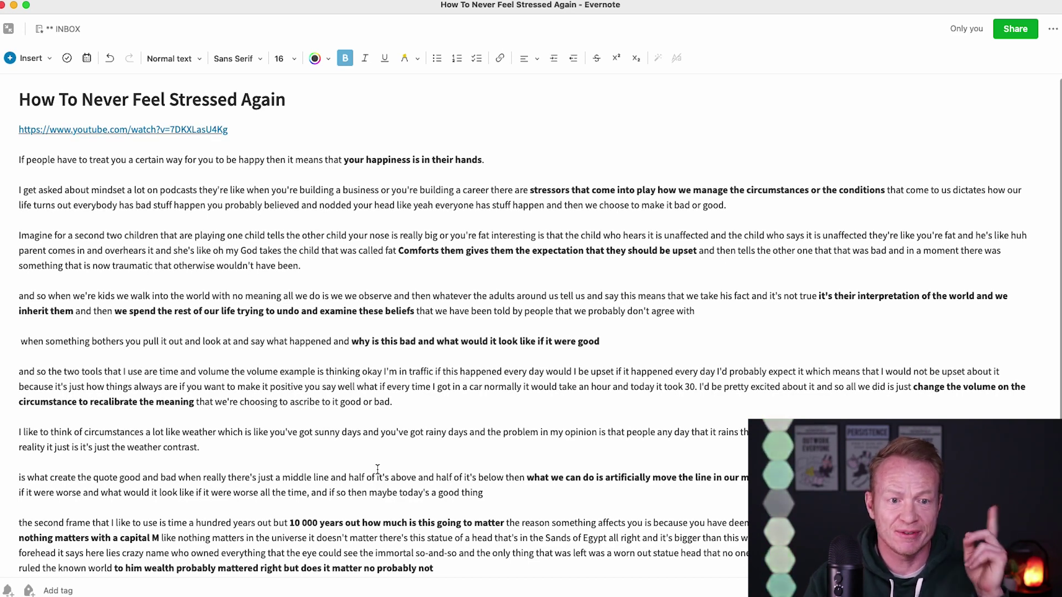
scroll(378, 469, down, 8)
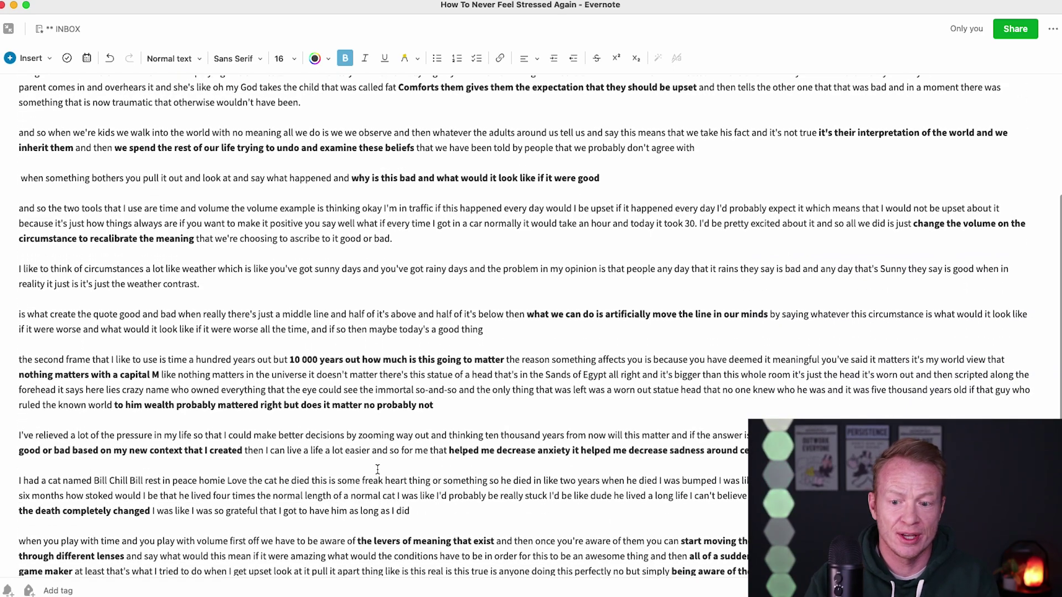
scroll(377, 470, up, 5)
scroll(378, 469, up, 3)
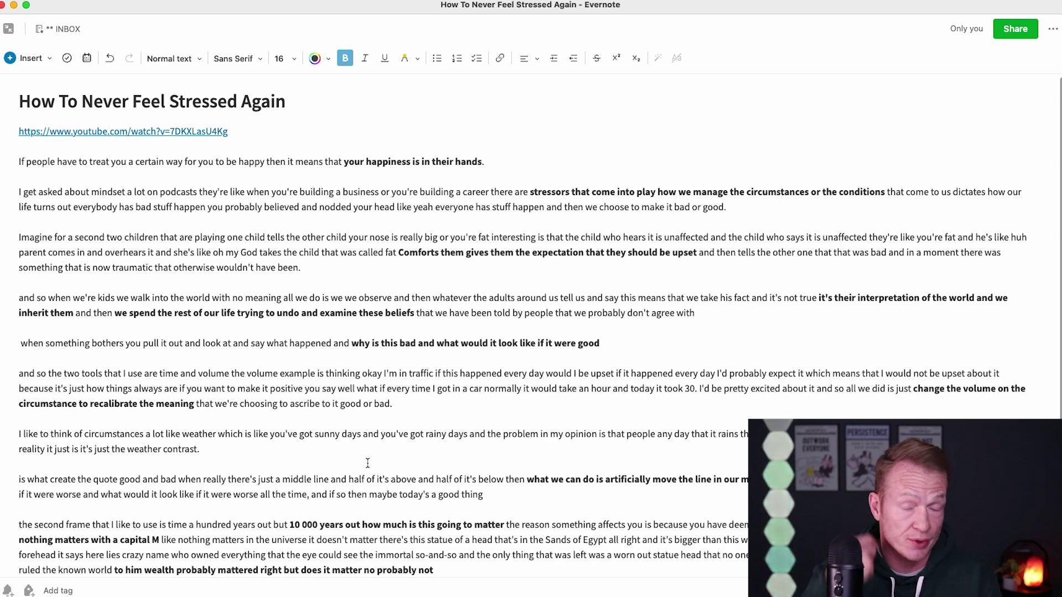
scroll(368, 462, down, 5)
scroll(368, 463, up, 5)
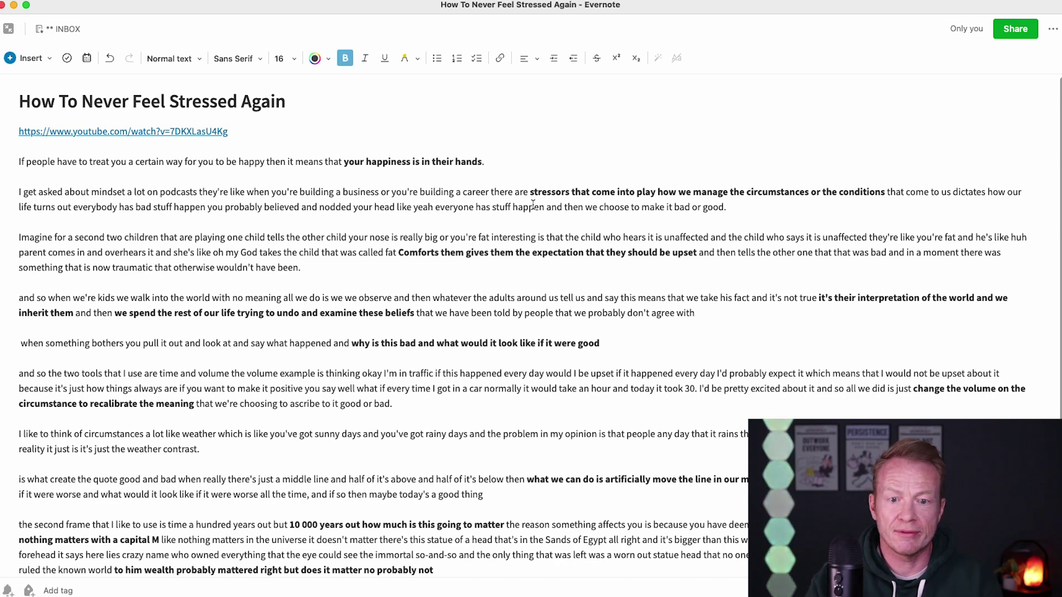
scroll(421, 339, down, 5)
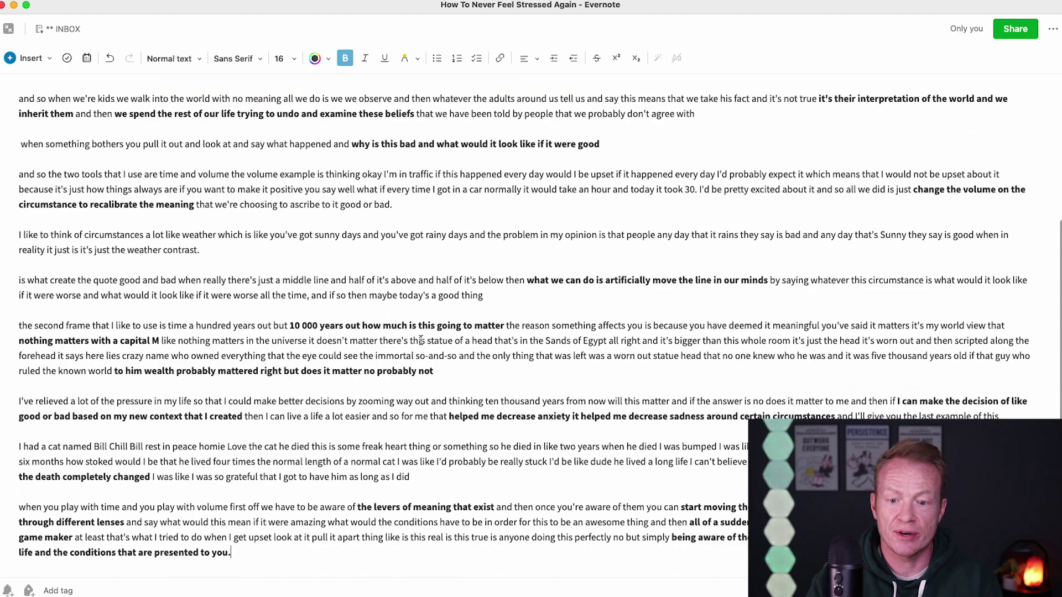
scroll(421, 339, up, 5)
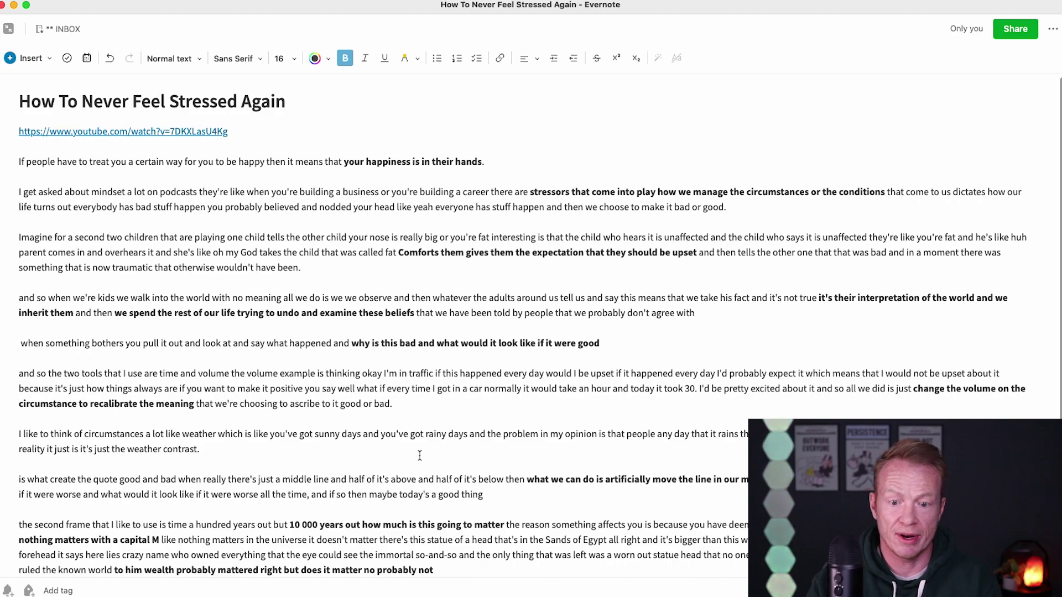
scroll(458, 465, down, 5)
scroll(489, 470, up, 5)
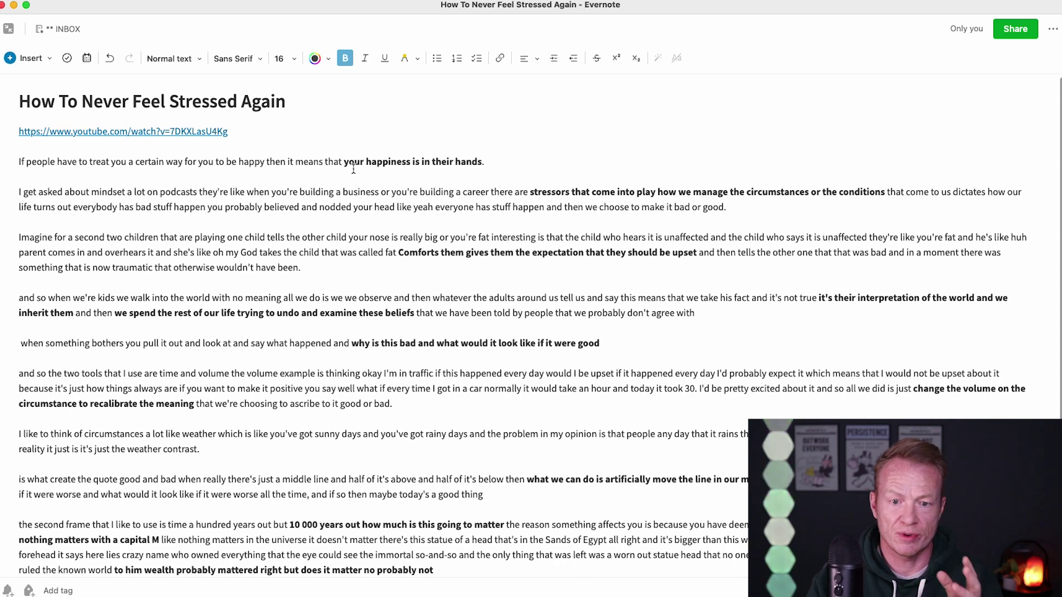
scroll(541, 400, down, 5)
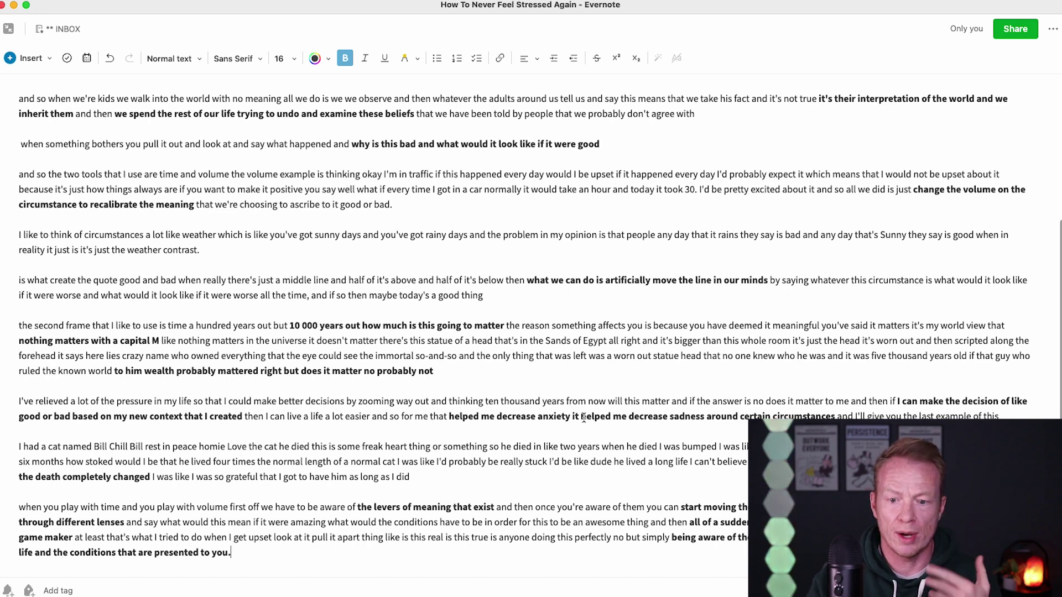
scroll(584, 418, up, 5)
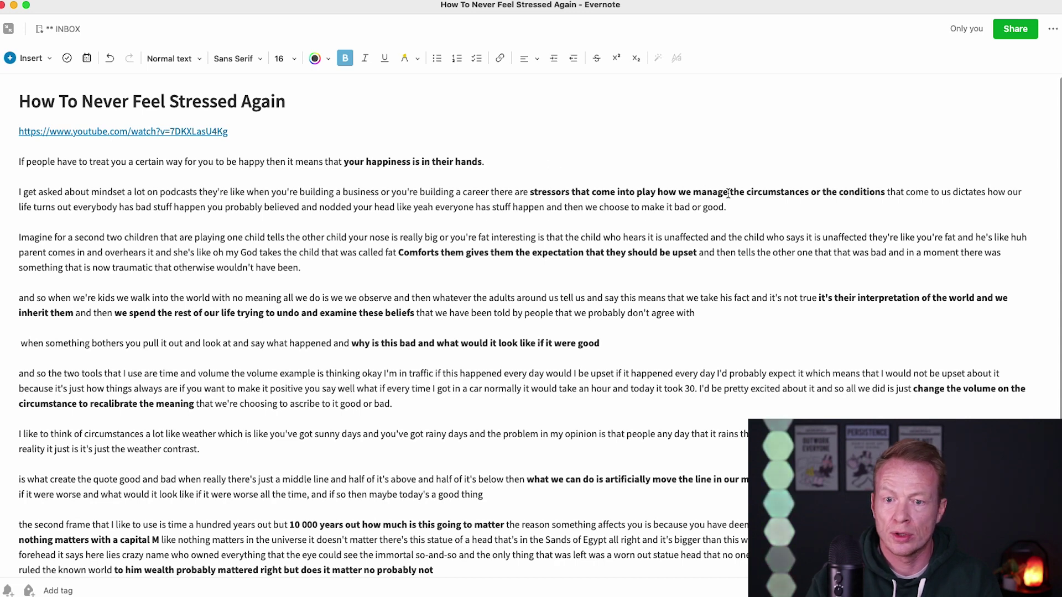
Step: Highlight the bold stressors phrase in yellow
drag(528, 192, 884, 186)
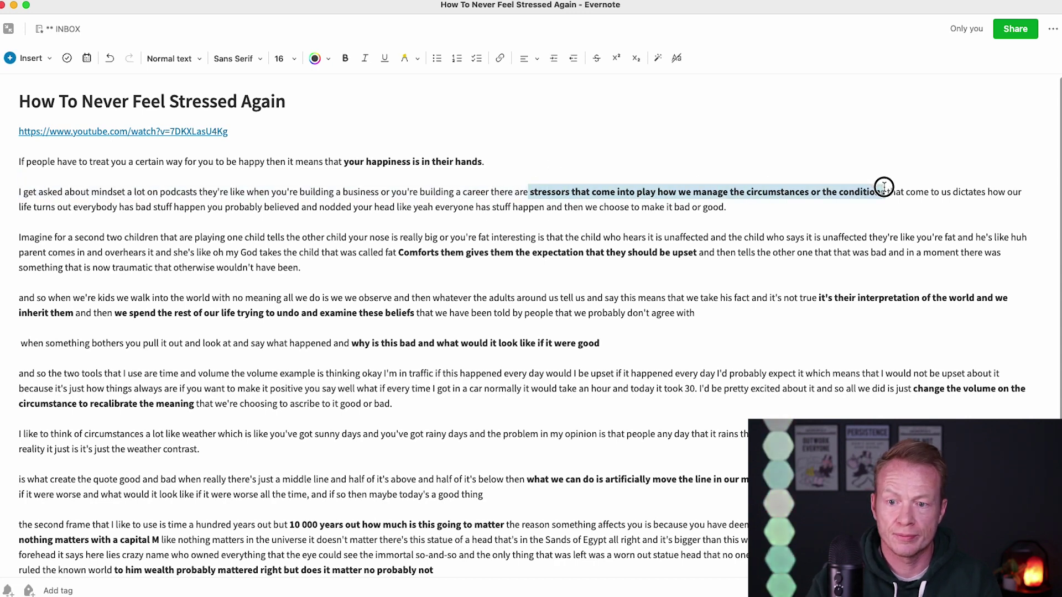
click(415, 60)
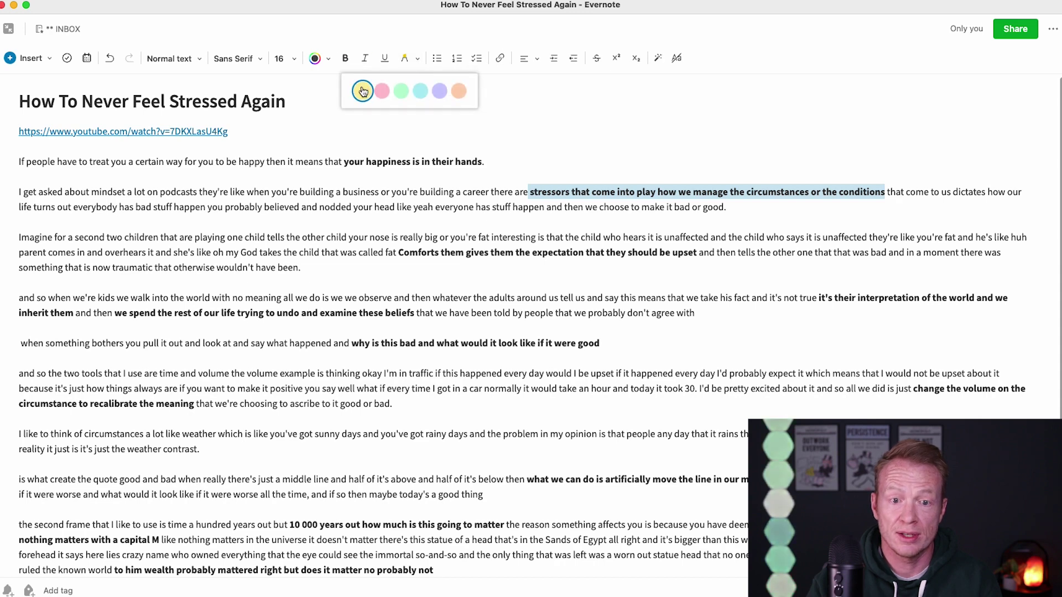
click(362, 92)
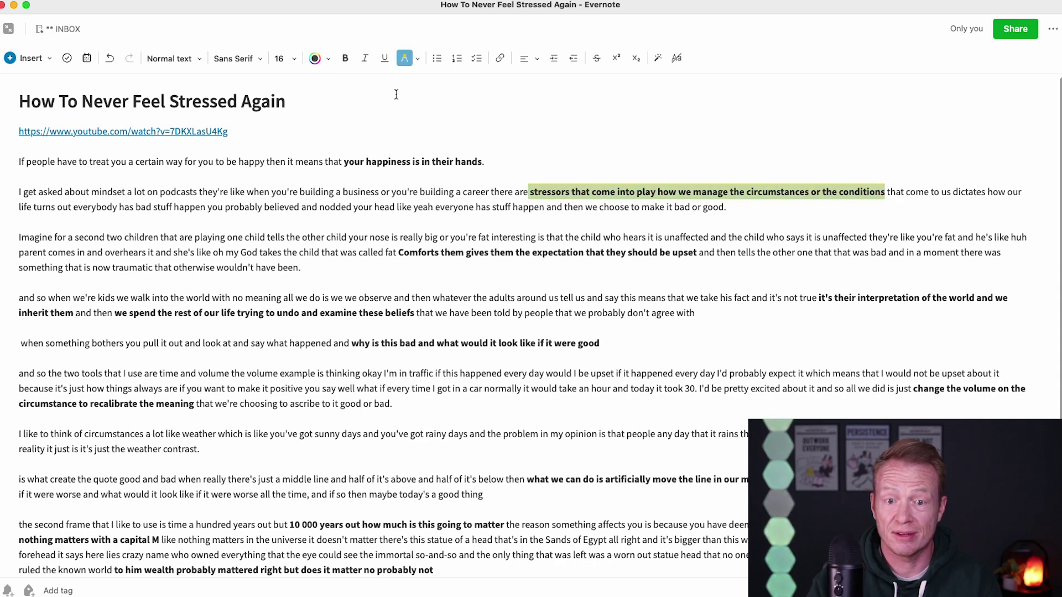
click(510, 124)
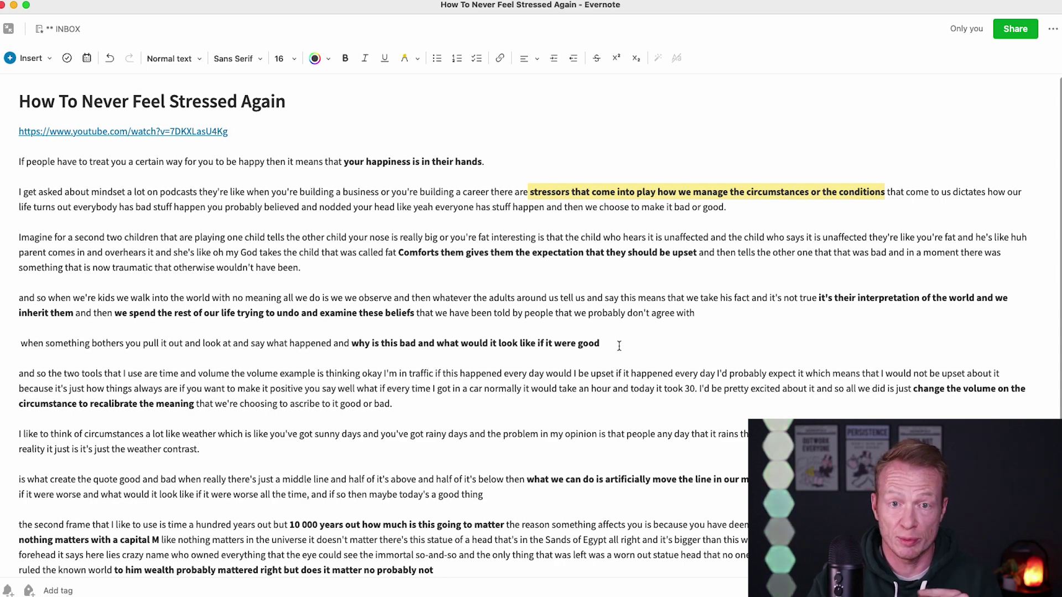
Step: Highlight three more bold phrases in yellow, including 'why is this bad' and 'nothing matters with a capital M'
scroll(620, 346, down, 1)
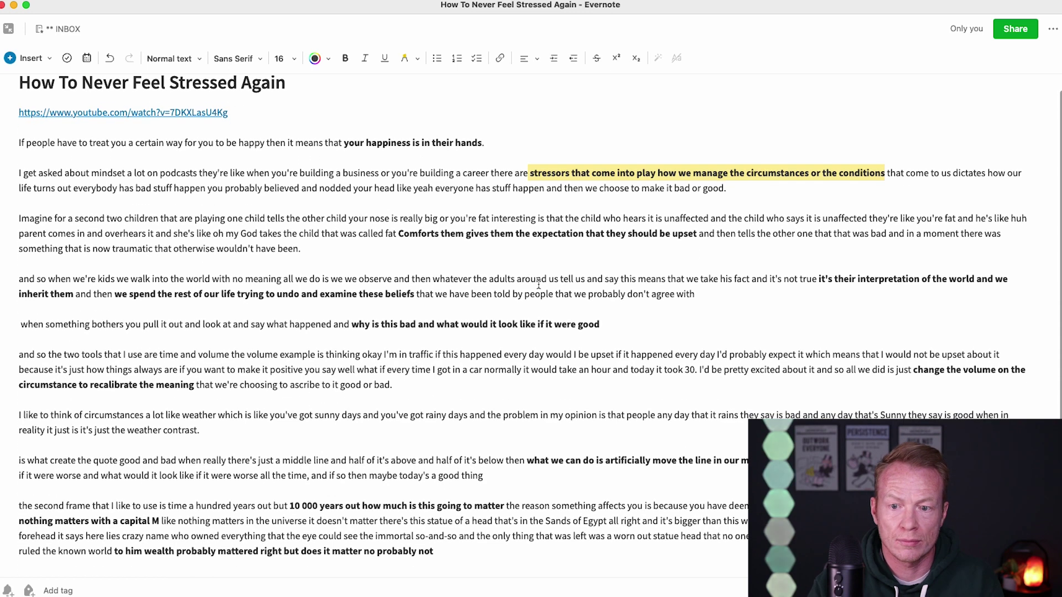
drag(352, 325, 591, 319)
key(super+shift+h)
scroll(590, 318, down, 8)
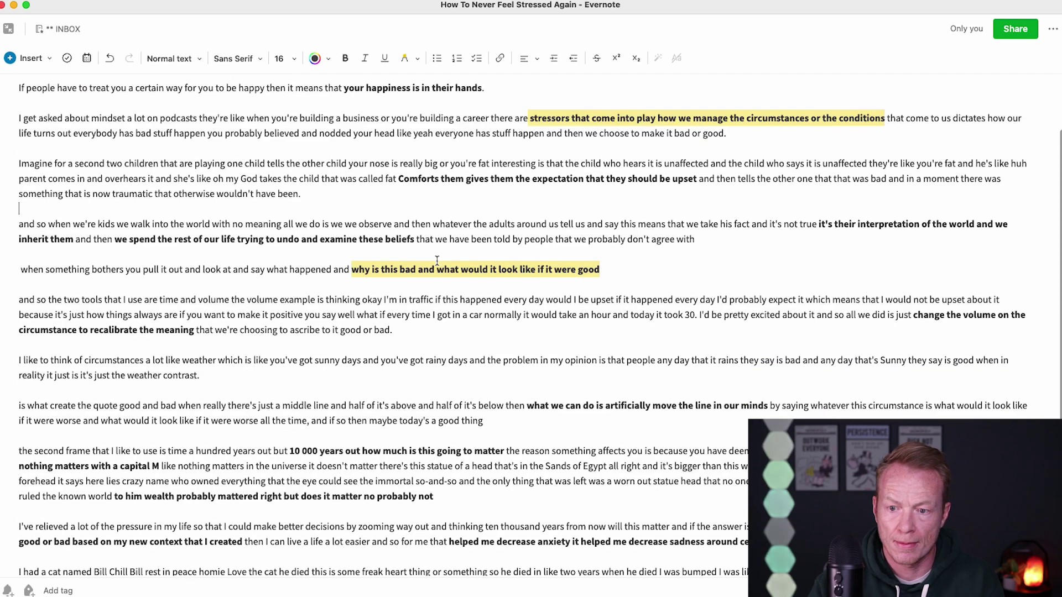
drag(527, 344, 768, 346)
key(super+shift+h)
drag(159, 354, 19, 353)
key(super+shift+h)
Step: Highlight the deciding-good-or-bad phrase and 'through different lenses' in yellow
scroll(22, 354, down, 1)
drag(897, 401, 242, 416)
key(super+shift+h)
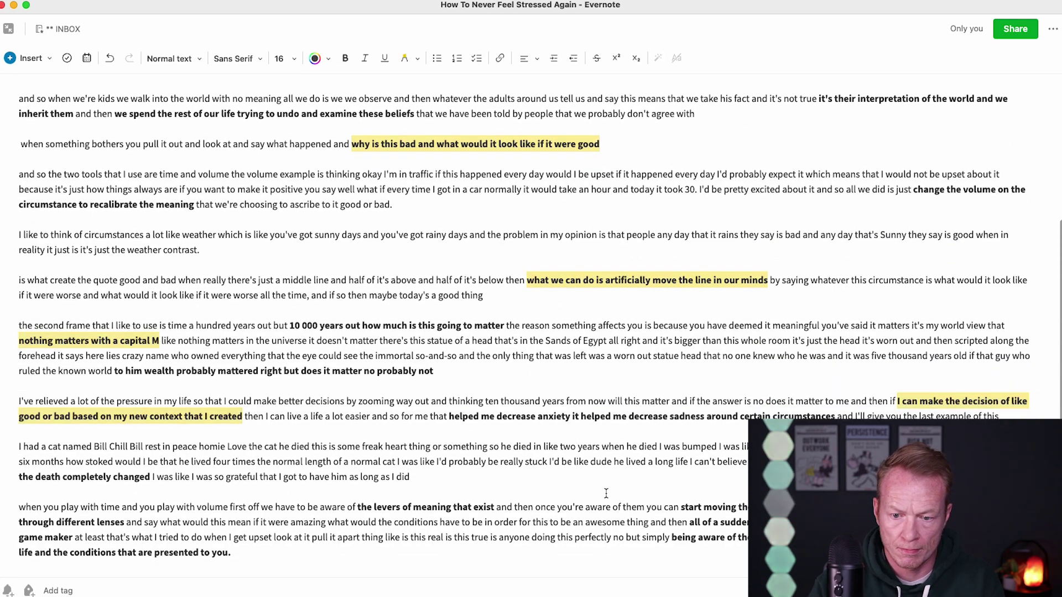
drag(125, 522, 19, 522)
key(super+shift+h)
click(697, 531)
mouse_move(583, 507)
mouse_down()
mouse_move(593, 517)
mouse_move(583, 507)
mouse_up()
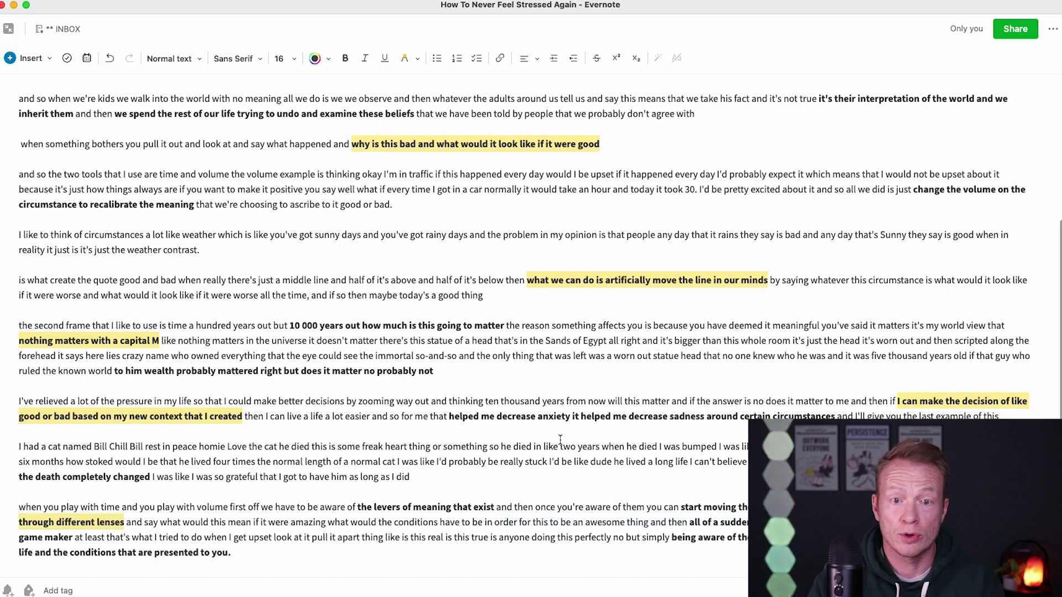
scroll(558, 431, up, 5)
scroll(555, 387, down, 5)
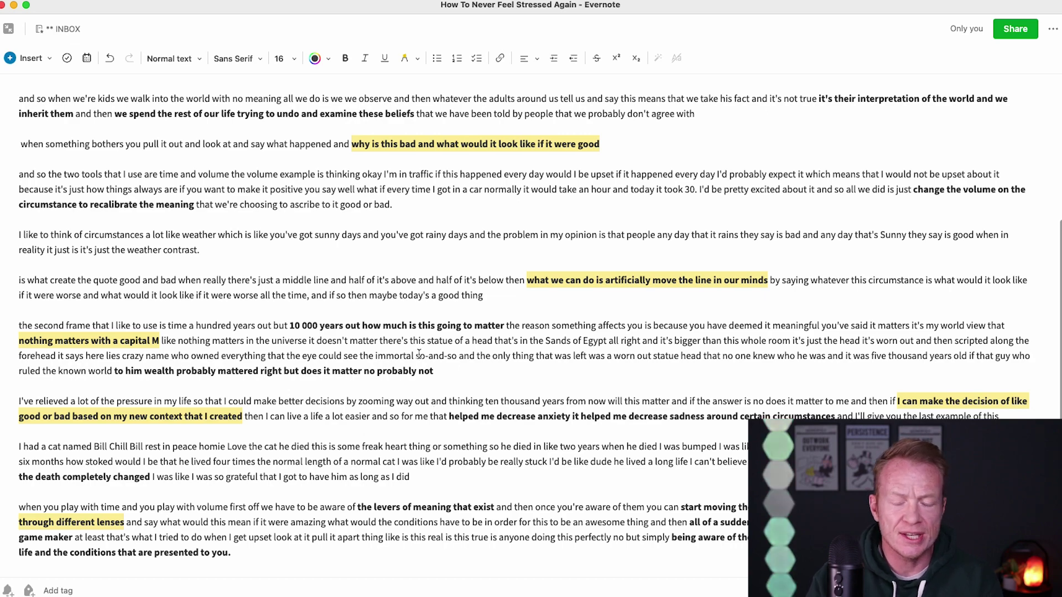
scroll(419, 354, up, 5)
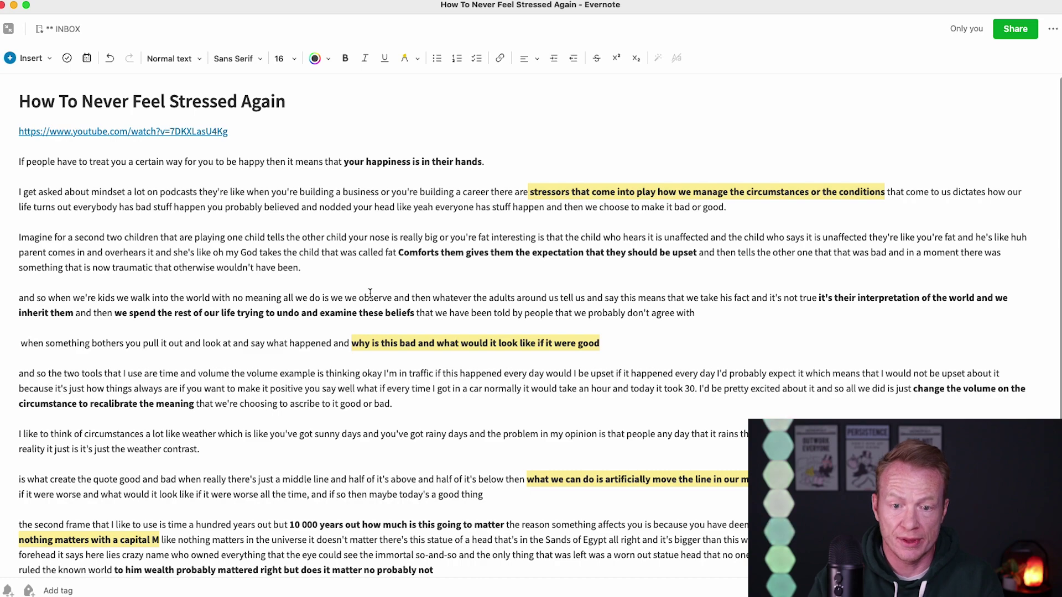
scroll(368, 298, down, 5)
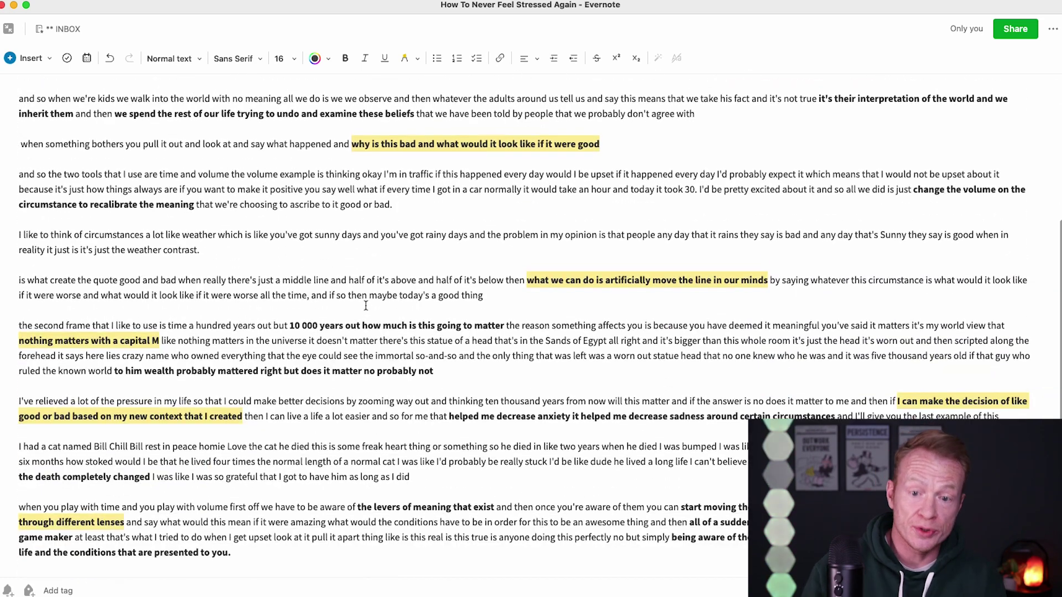
scroll(368, 304, up, 5)
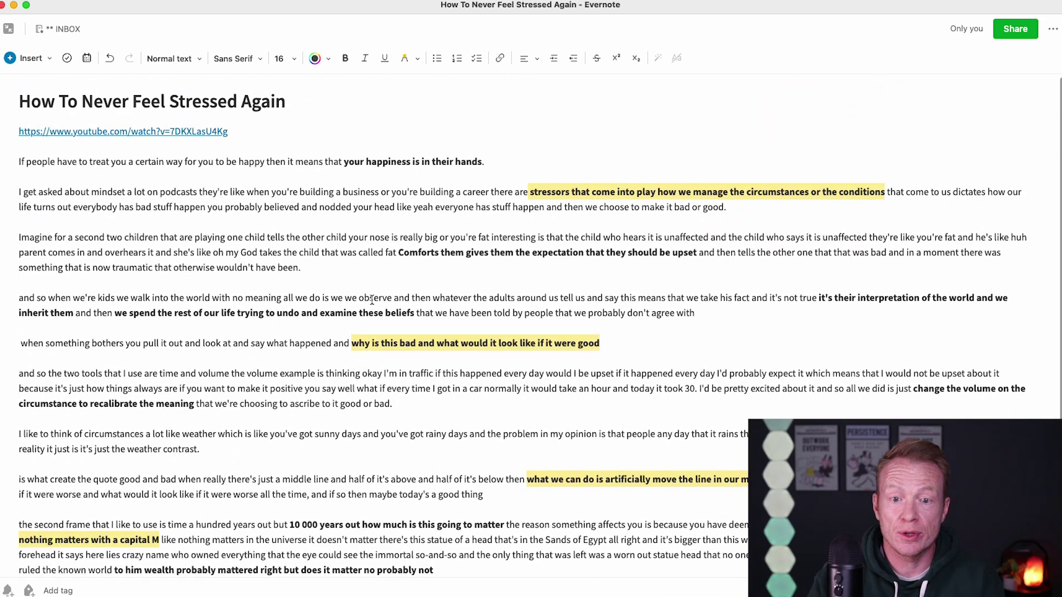
scroll(468, 322, down, 3)
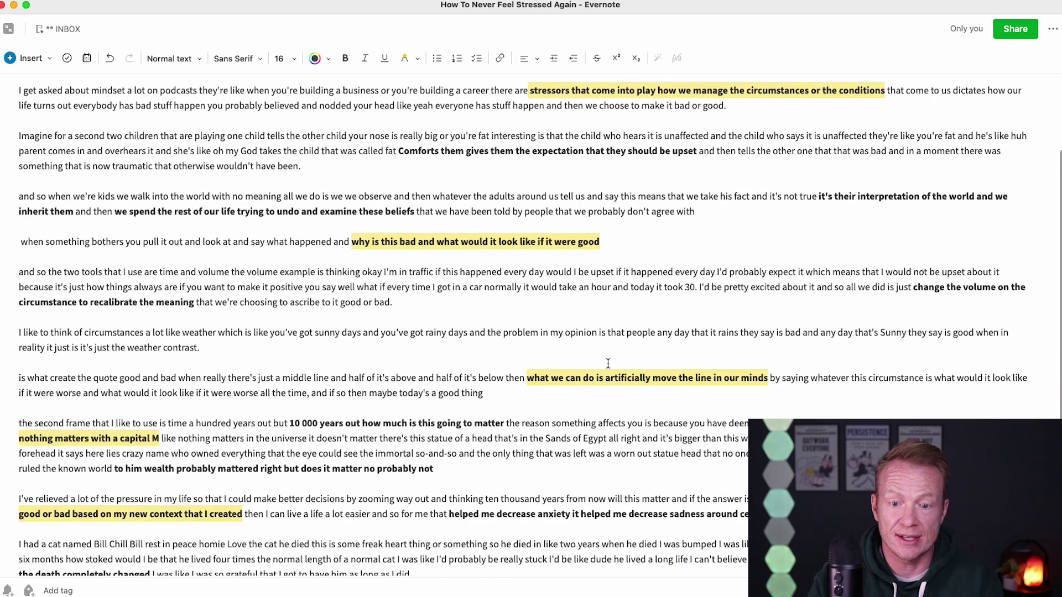
scroll(536, 420, down, 1)
click(583, 556)
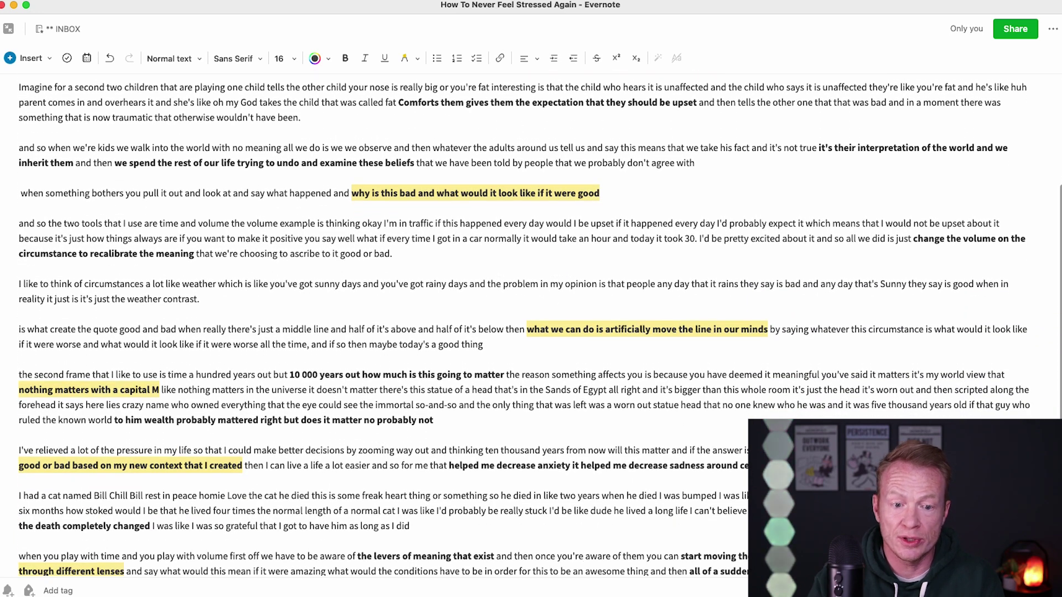
scroll(320, 487, down, 1)
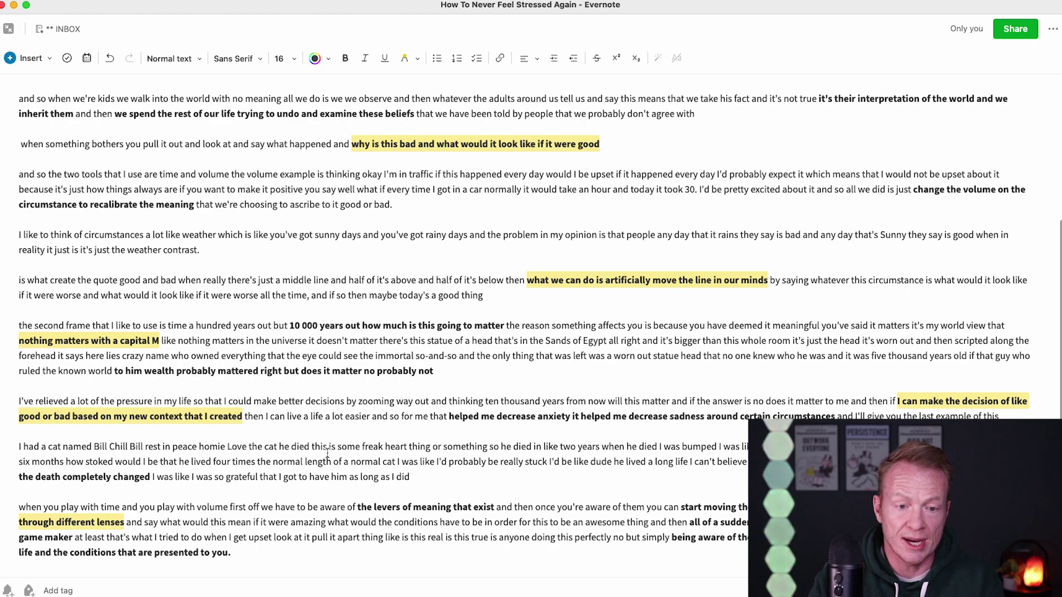
scroll(327, 453, up, 5)
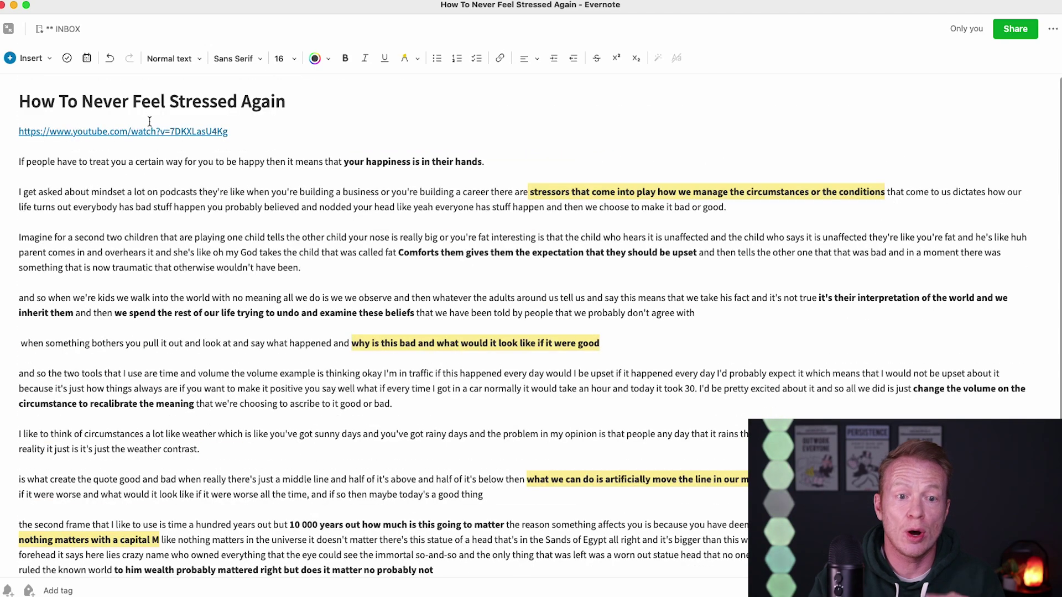
click(123, 132)
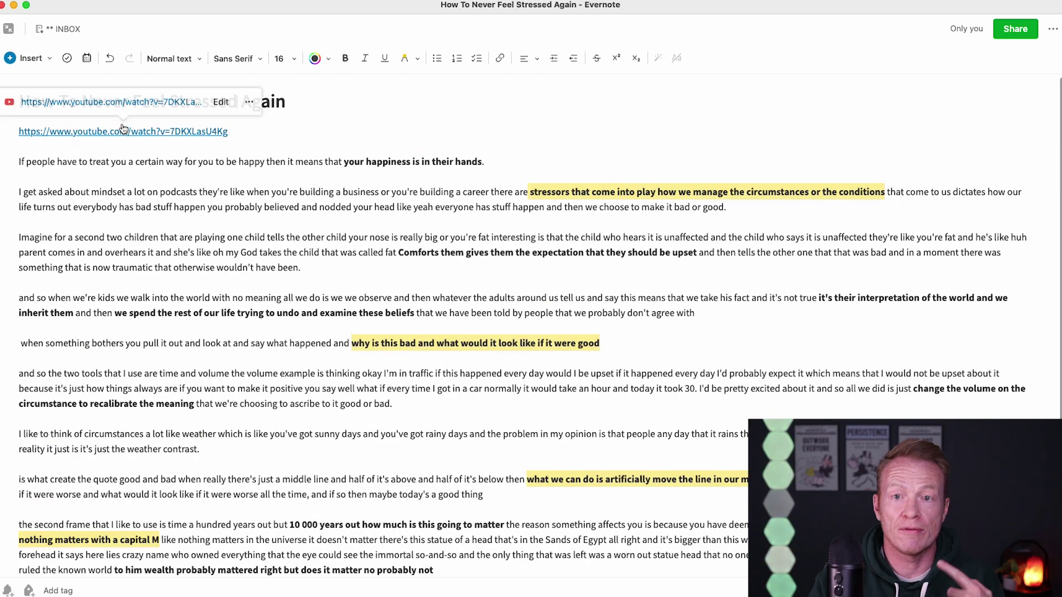
Step: Type 'Summary' below the video link, style it as a medium header, and start a normal line beneath
click(252, 146)
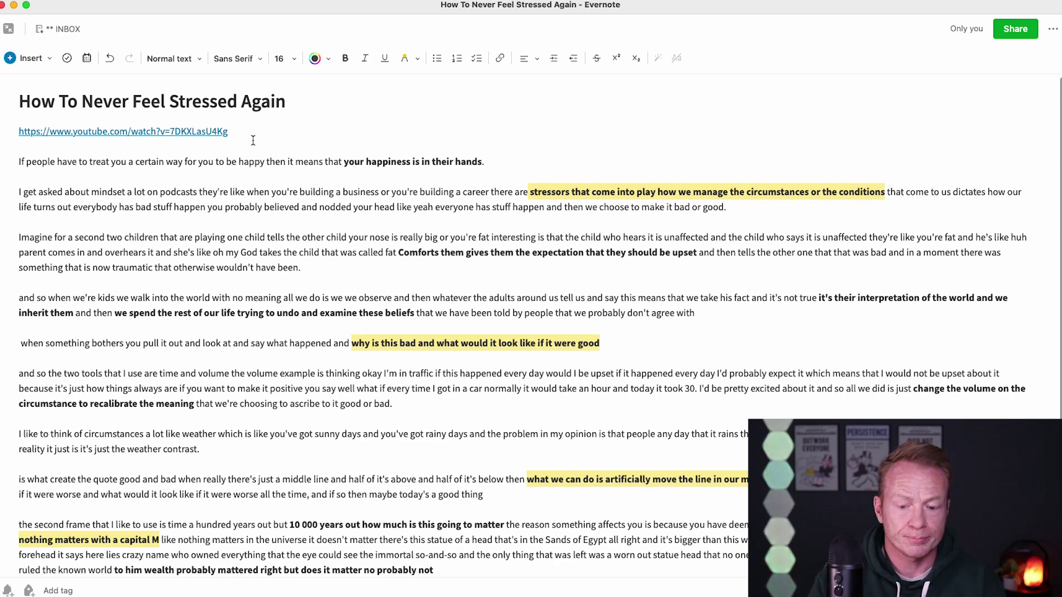
key(Return)
key(Return)
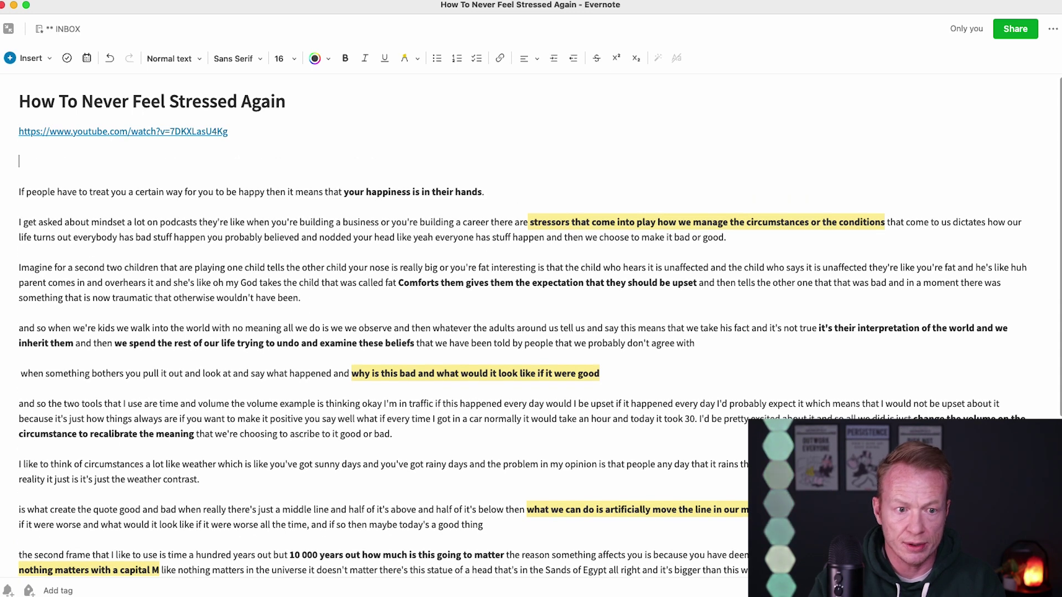
text(Summary)
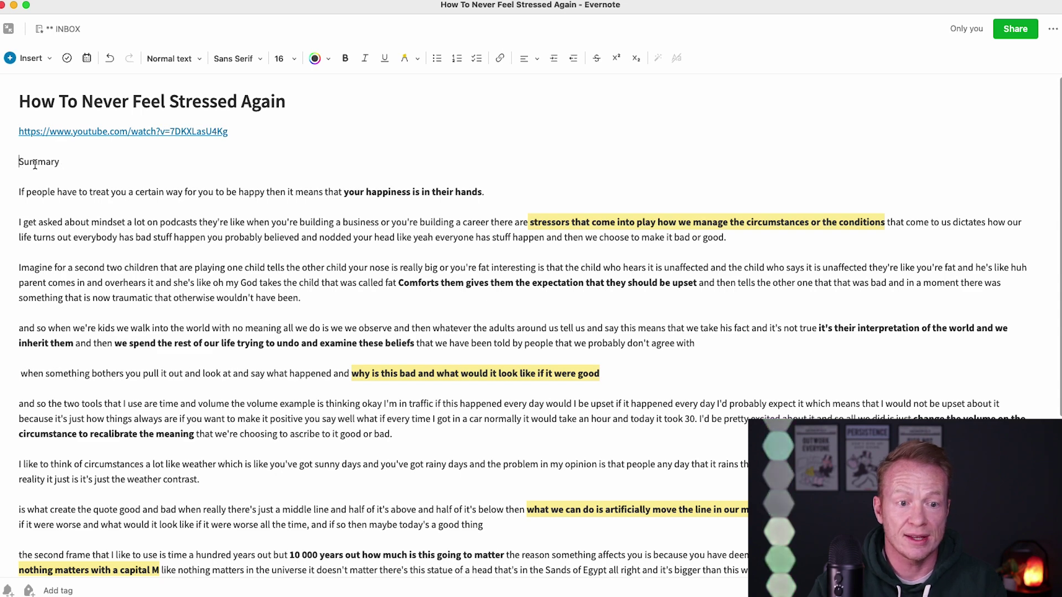
click(196, 58)
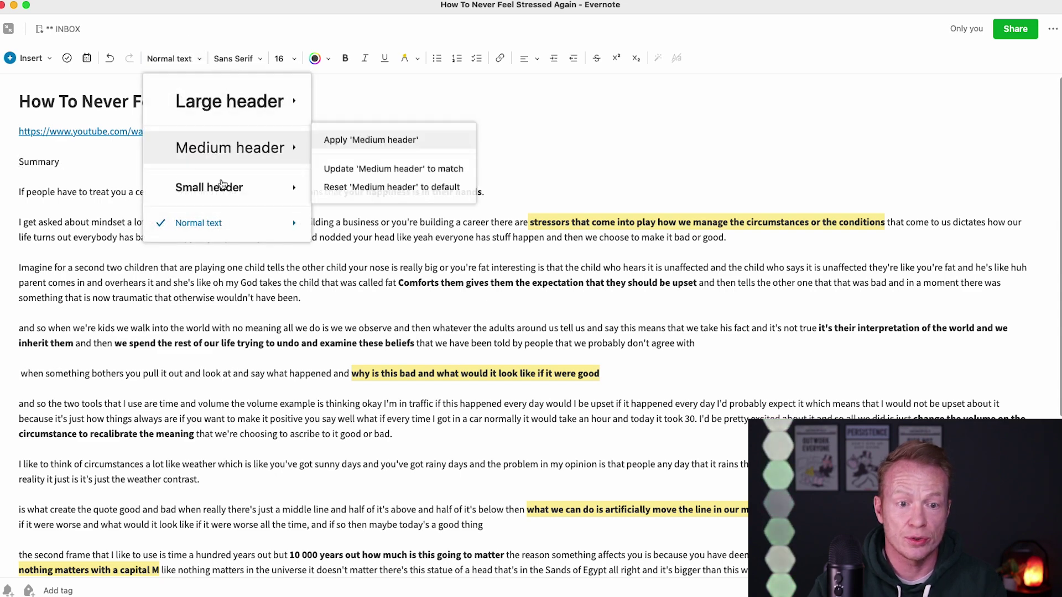
click(225, 188)
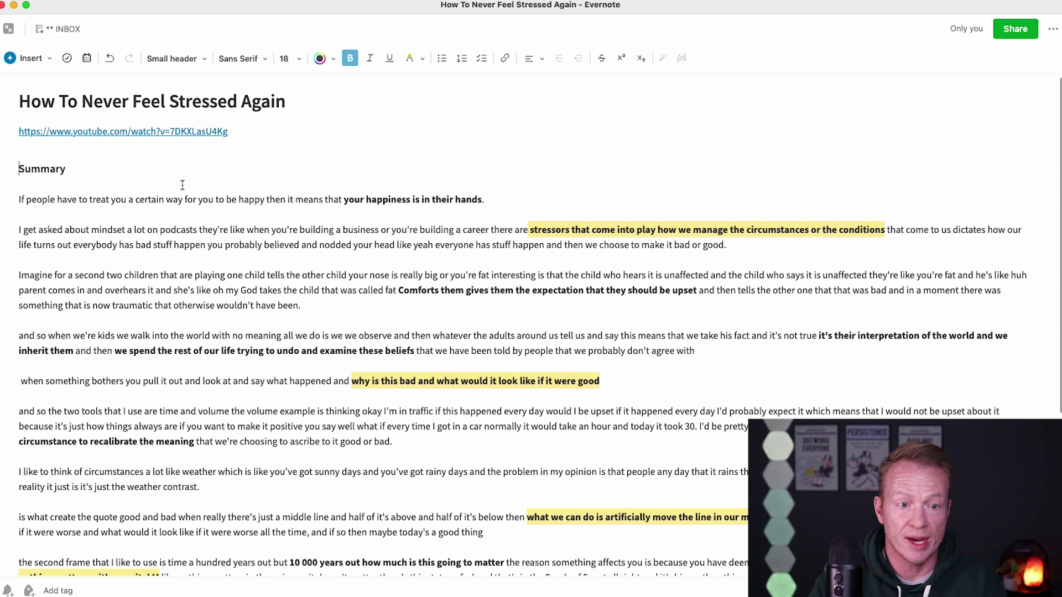
click(183, 59)
click(203, 138)
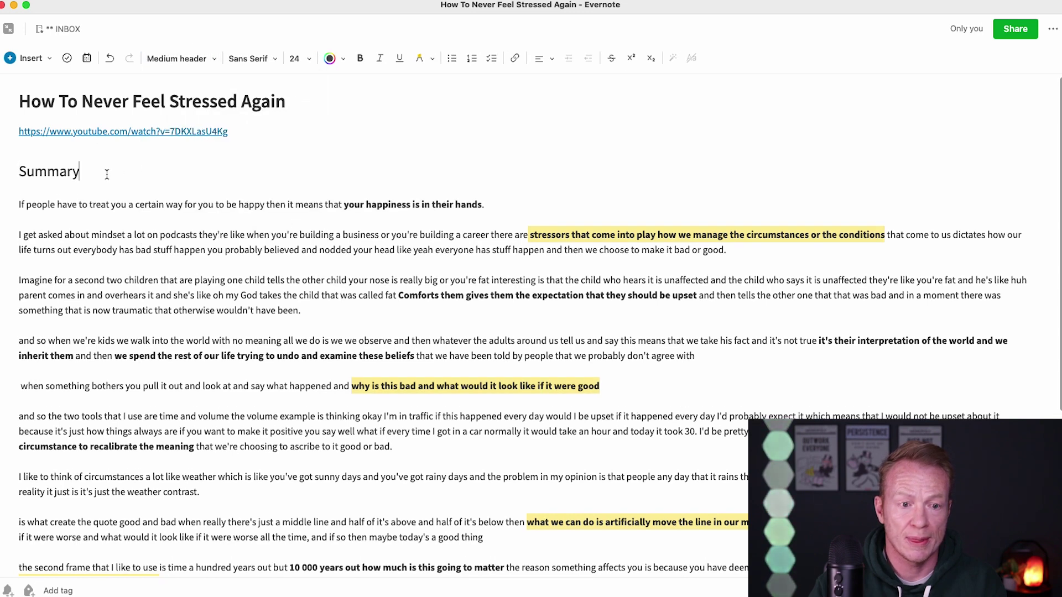
key(Return)
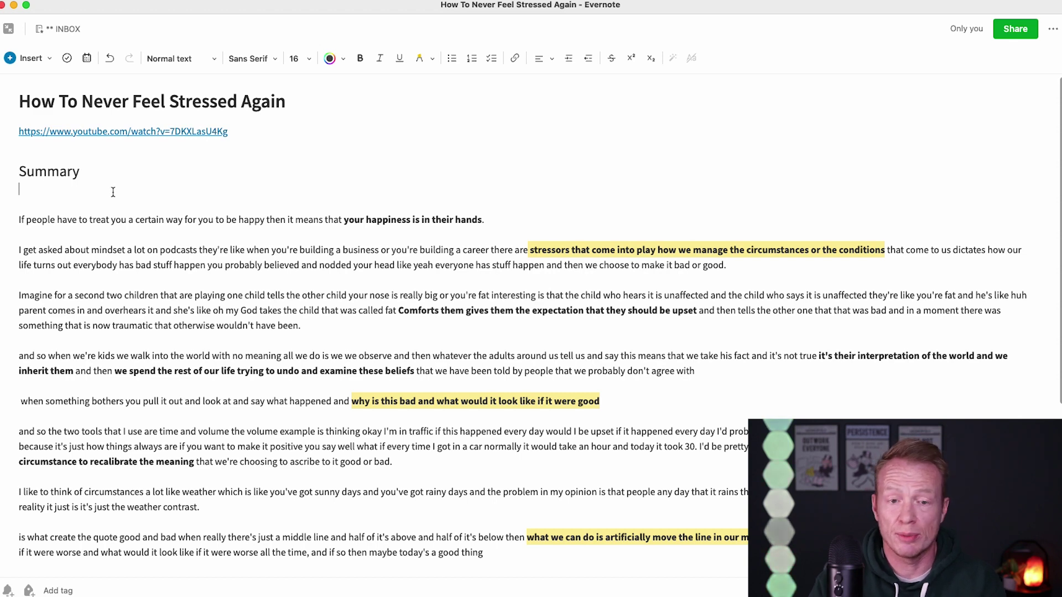
Step: Type the sentence saying situations and circumstances are all about perception, correcting its misspelling
scroll(113, 192, down, 1)
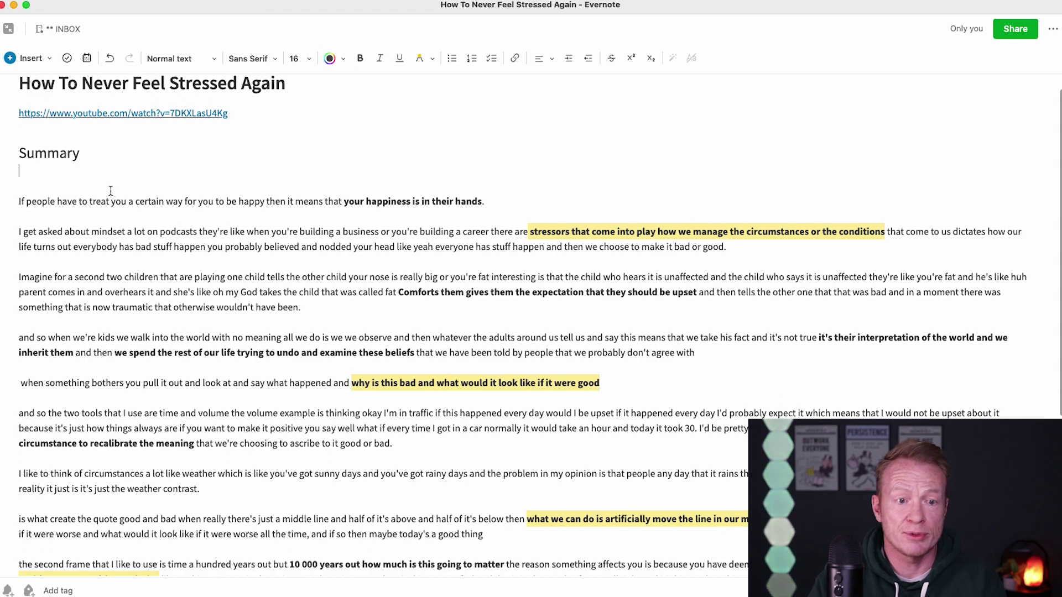
scroll(69, 244, down, 3)
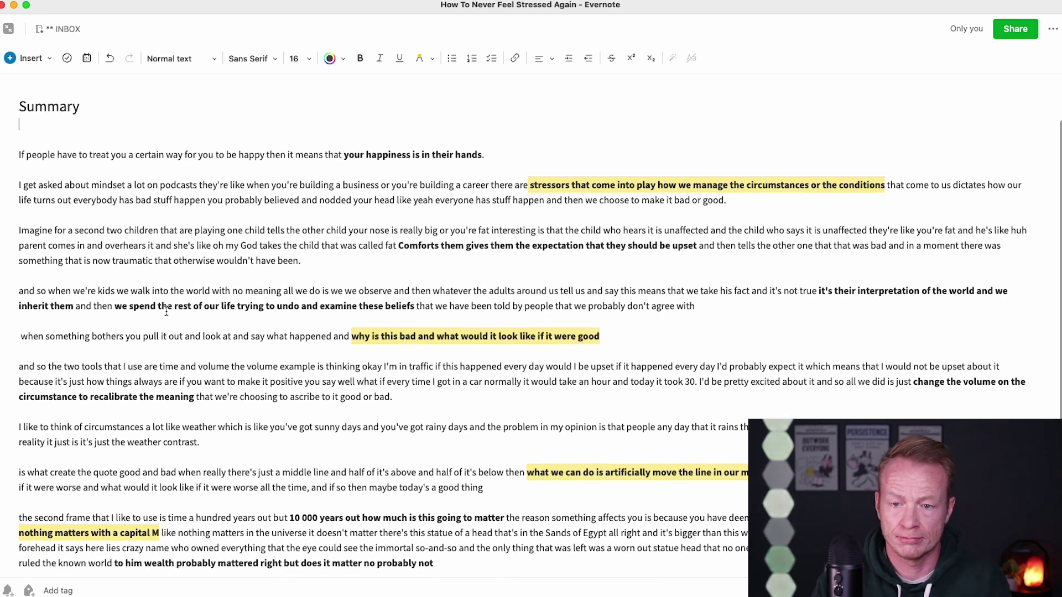
scroll(240, 407, down, 1)
scroll(240, 406, up, 3)
text(The ability to look at sitations)
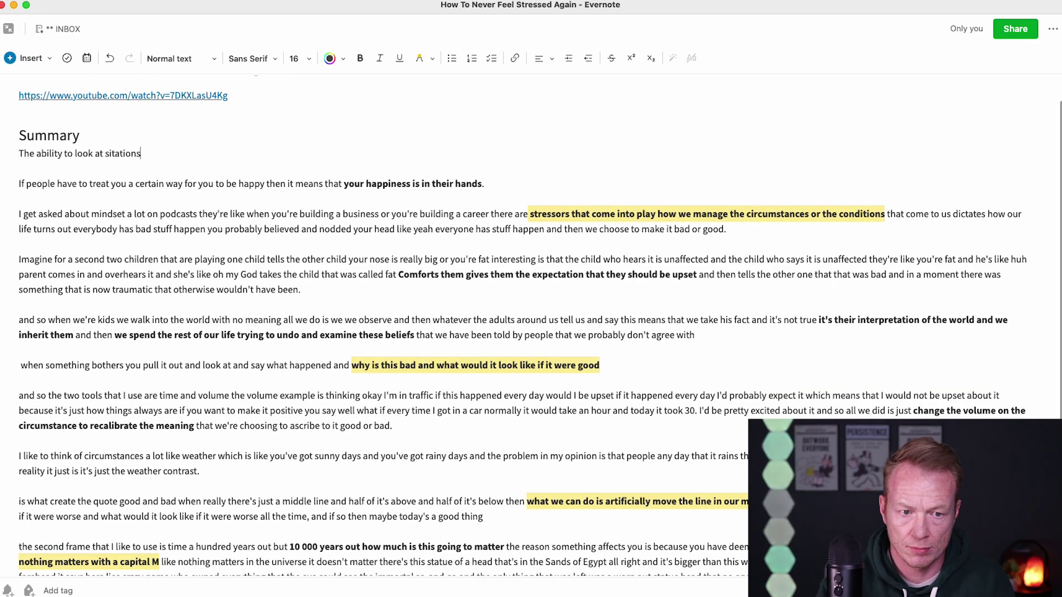
text( and circumstances isa ll about our percerption.)
right_click(119, 154)
click(152, 161)
click(357, 152)
scroll(357, 152, up, 1)
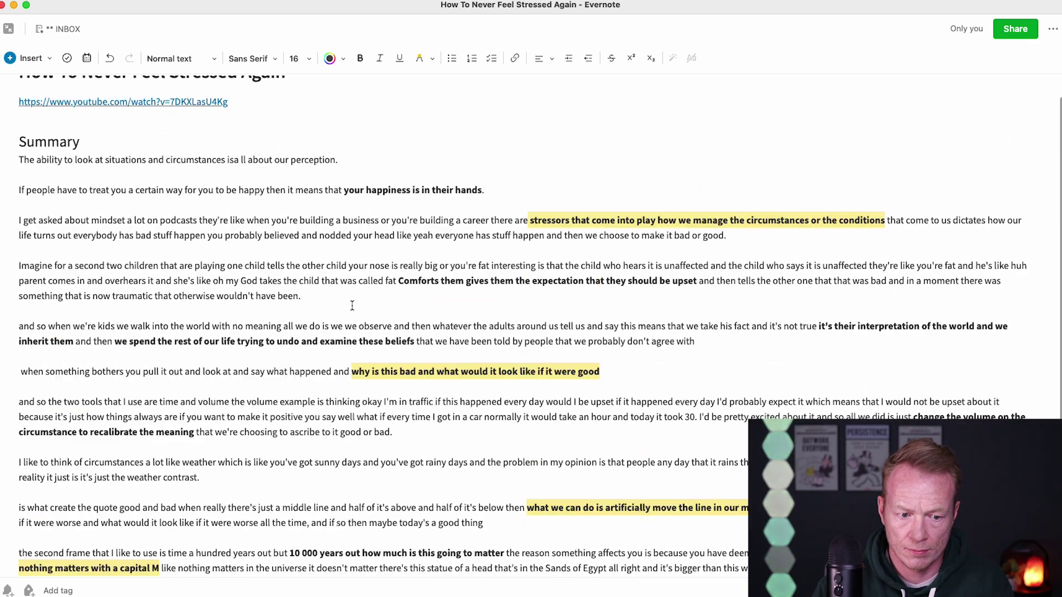
Step: Add the zoom-out-on-the-timeline sentences ending 'most people cannot.' and start a new paragraph
text(If we zoom out on the current timeline, most of the time we will realize that nothing truly matters as much as we think it does.  Because of this, uyo)
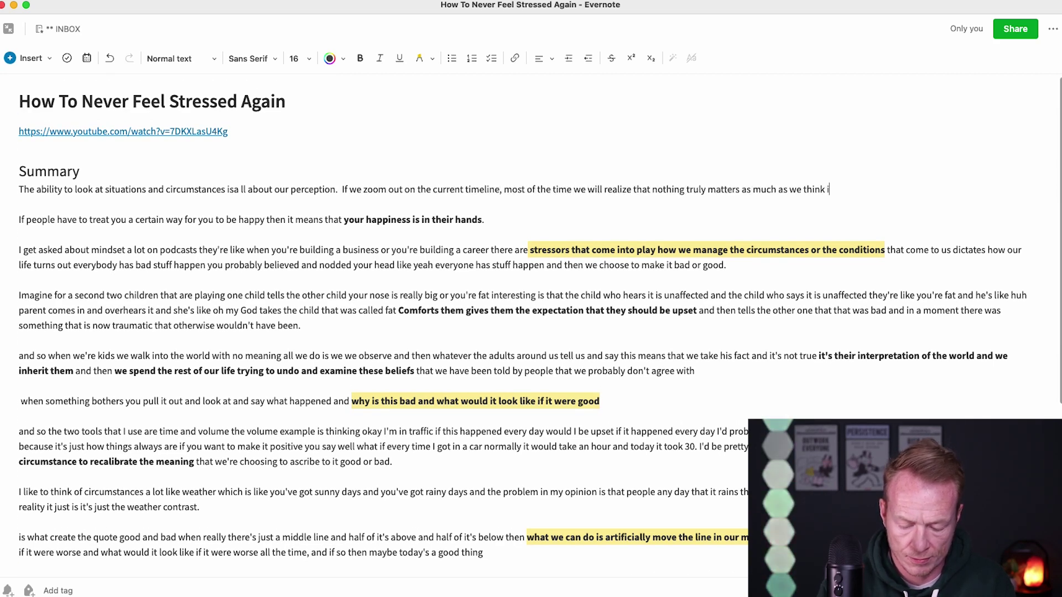
key(BackSpace)
key(BackSpace)
key(BackSpace)
text(you can activly take the stress of off your life and approach things in a way that gives)
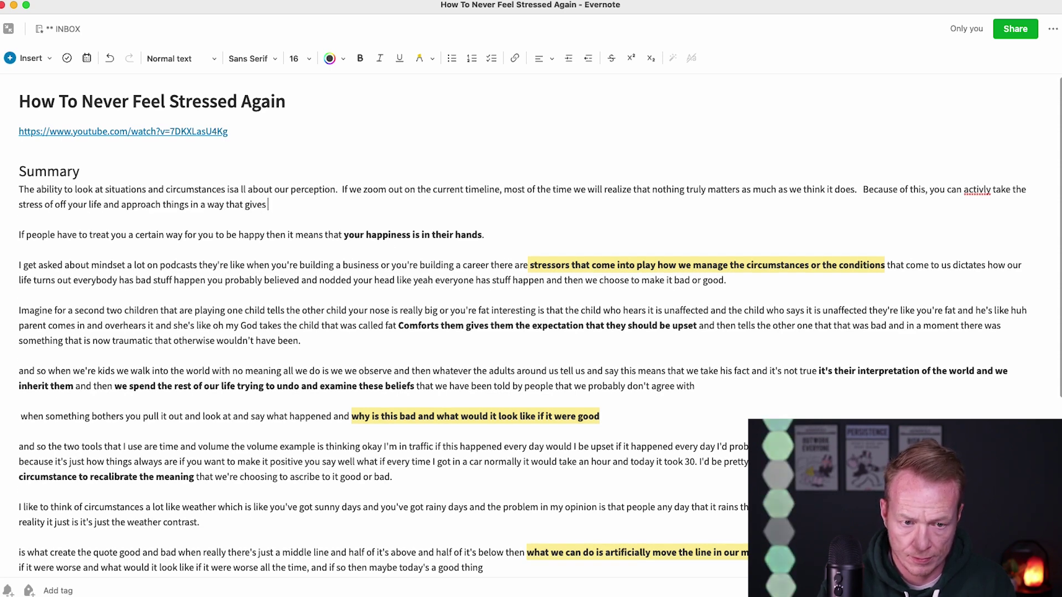
key(BackSpace)
key(BackSpace)
key(BackSpace)
key(BackSpace)
key(BackSpace)
key(BackSpace)
text(most people)
scroll(425, 422, down, 5)
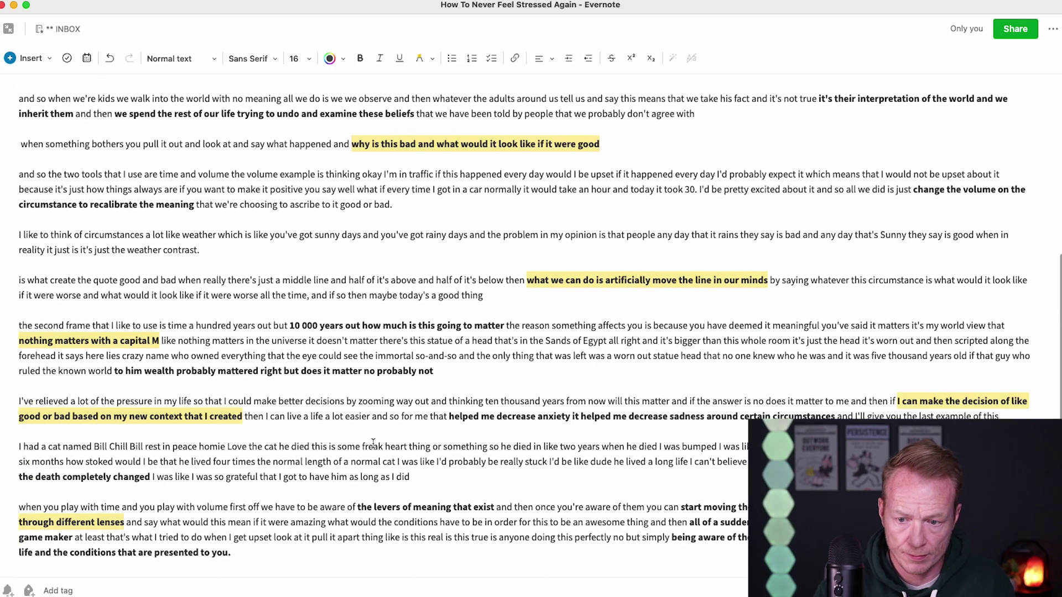
text(cannot.)
key(Return)
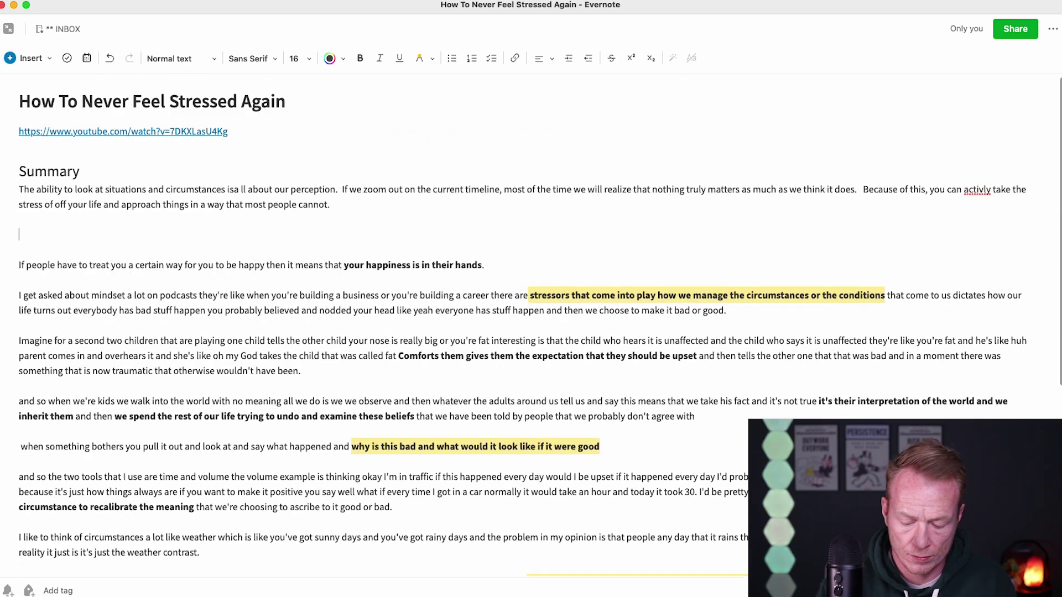
Step: Type the 'I now don't have to choose' paragraph, add the apostrophe to don't, and add blank lines
text(I now dont have to choose wethere something is good, bad, happy)
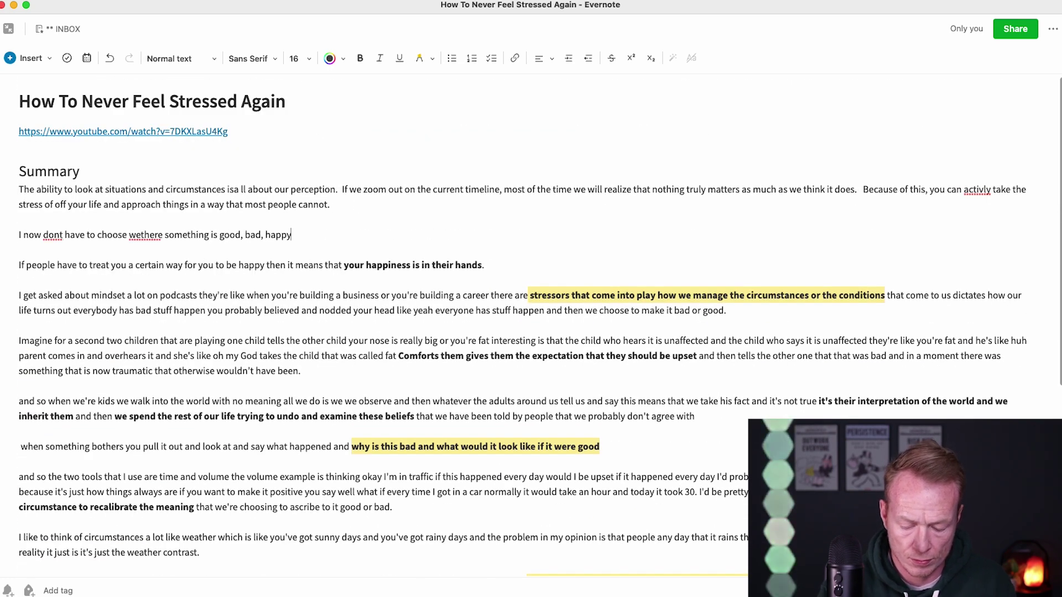
text(, or sad.   Its just something that happened or is h)
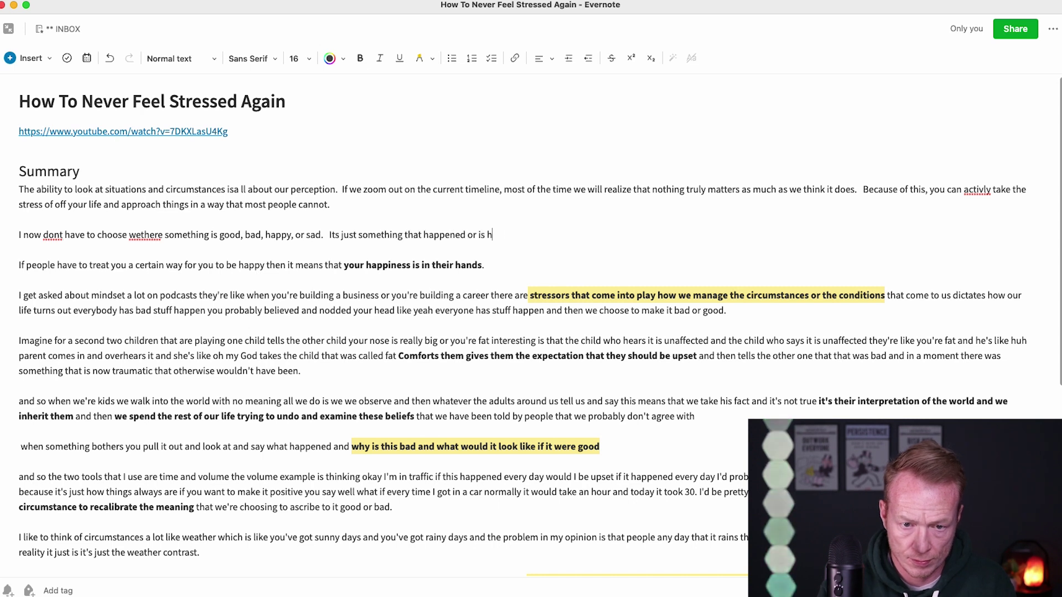
text(appening, and I can choose to react in a manner that stay)
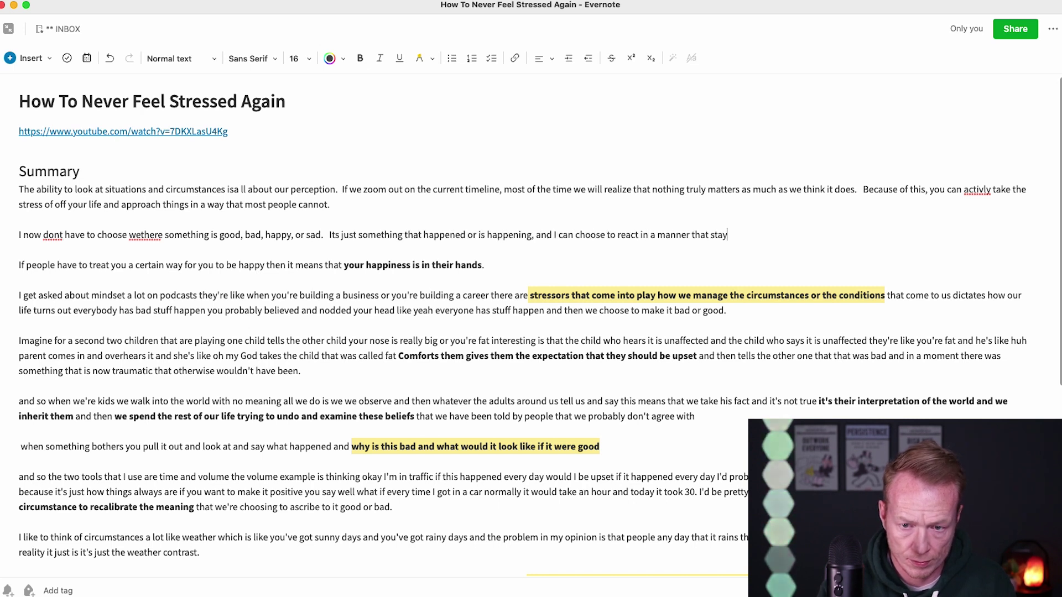
text(s true to my core values and bliefs.)
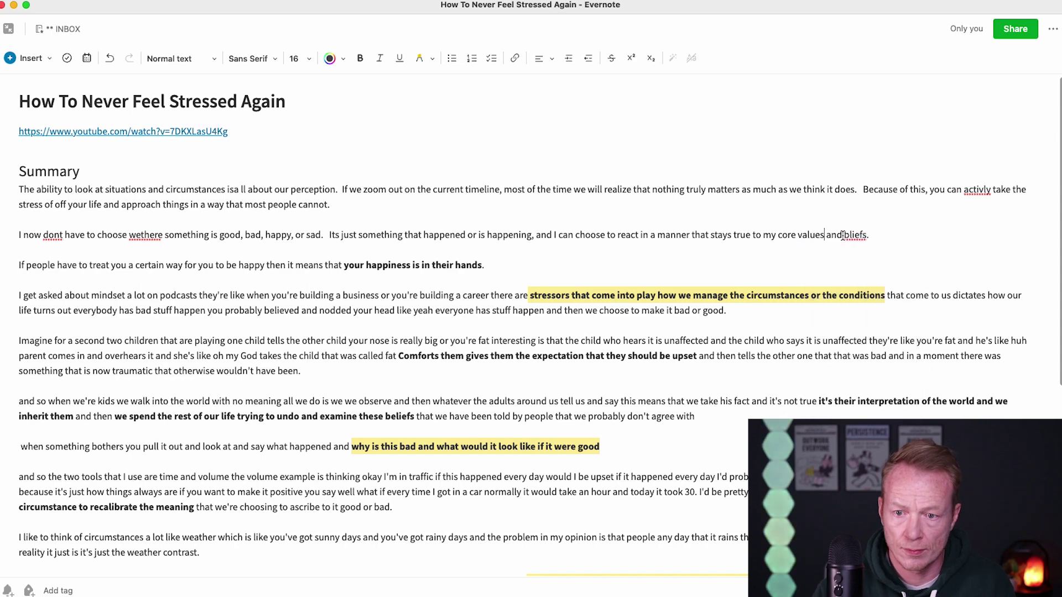
click(59, 234)
text(')
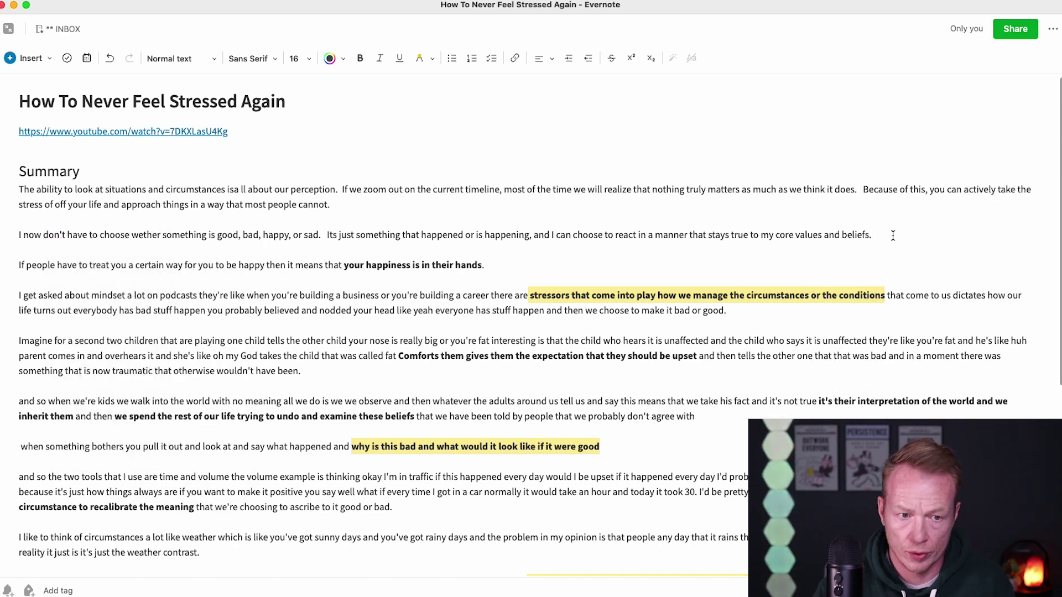
key(Return)
key(Return)
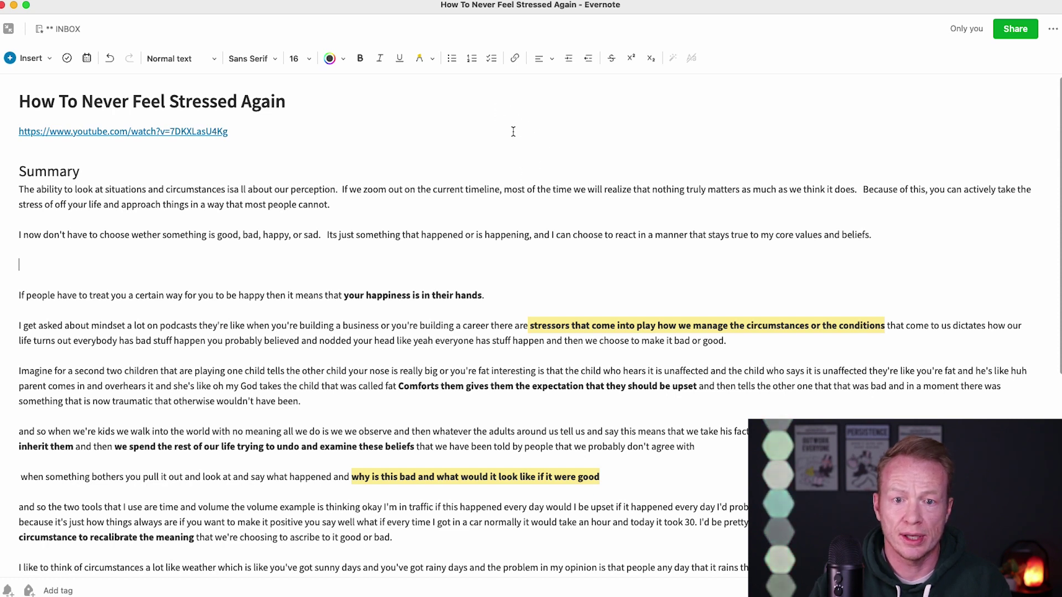
Step: Insert a horizontal divider below the Summary and correct 'isa ll' to 'is all'
key(super+shift+h)
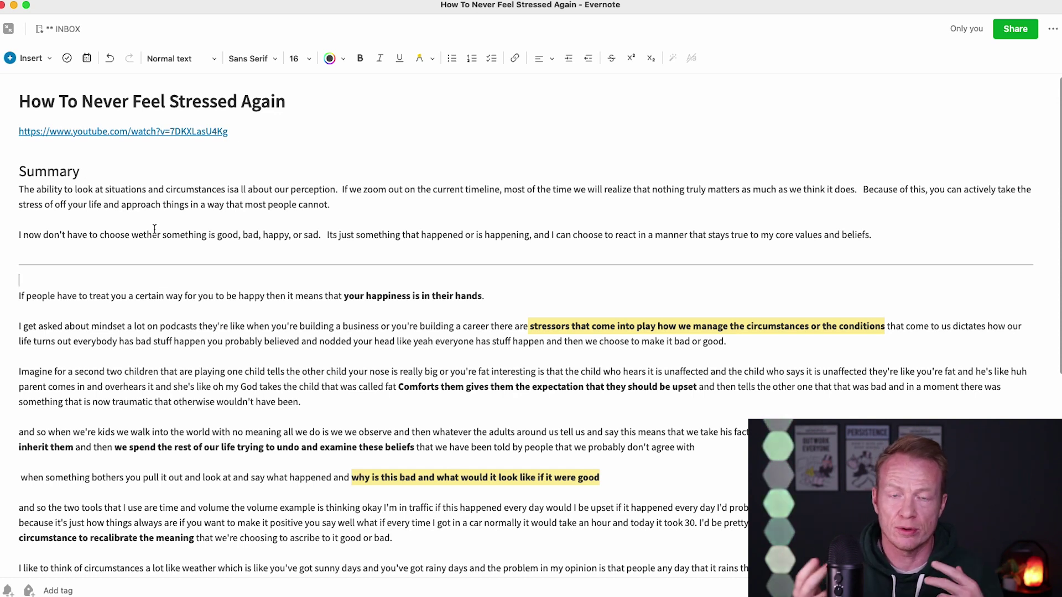
click(234, 190)
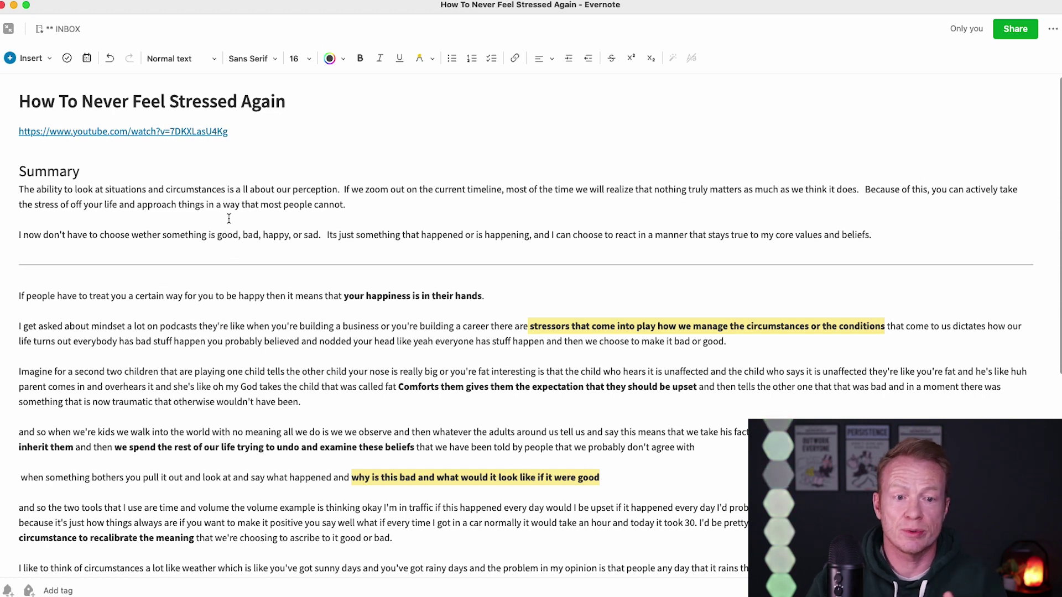
click(243, 193)
key(BackSpace)
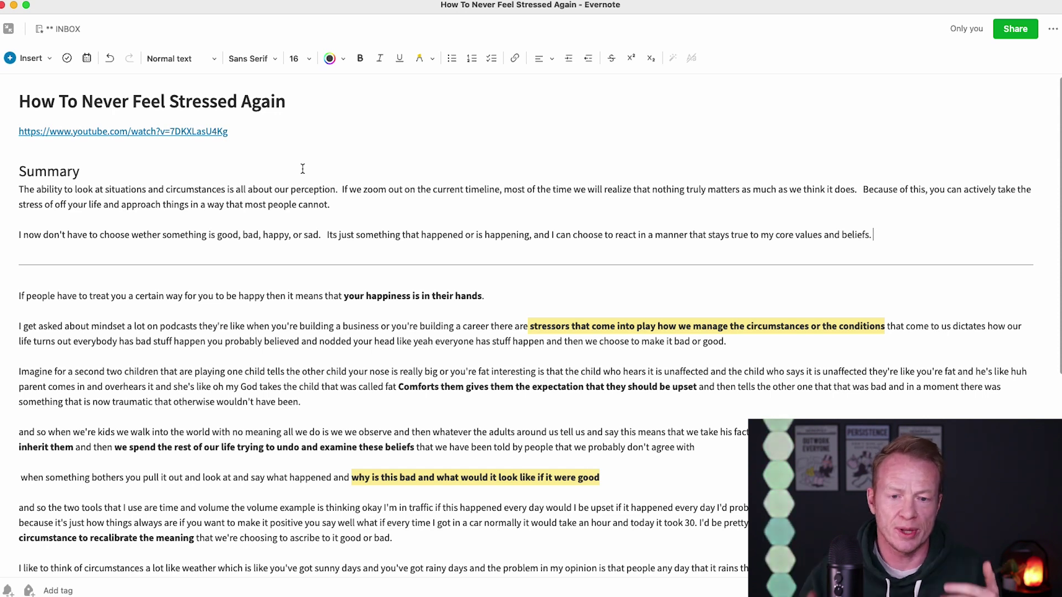
scroll(194, 357, down, 10)
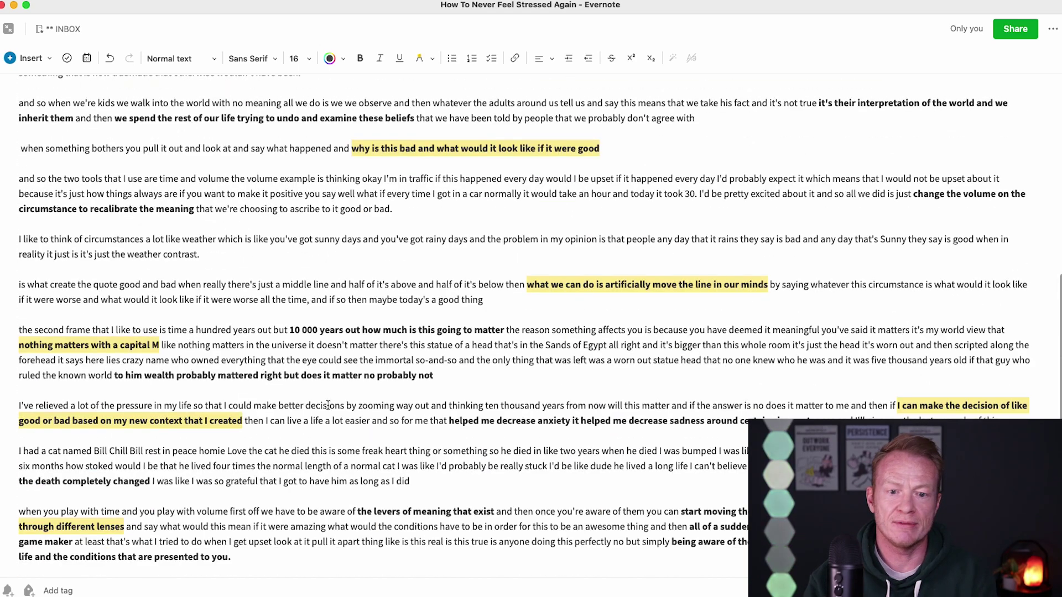
scroll(228, 398, up, 10)
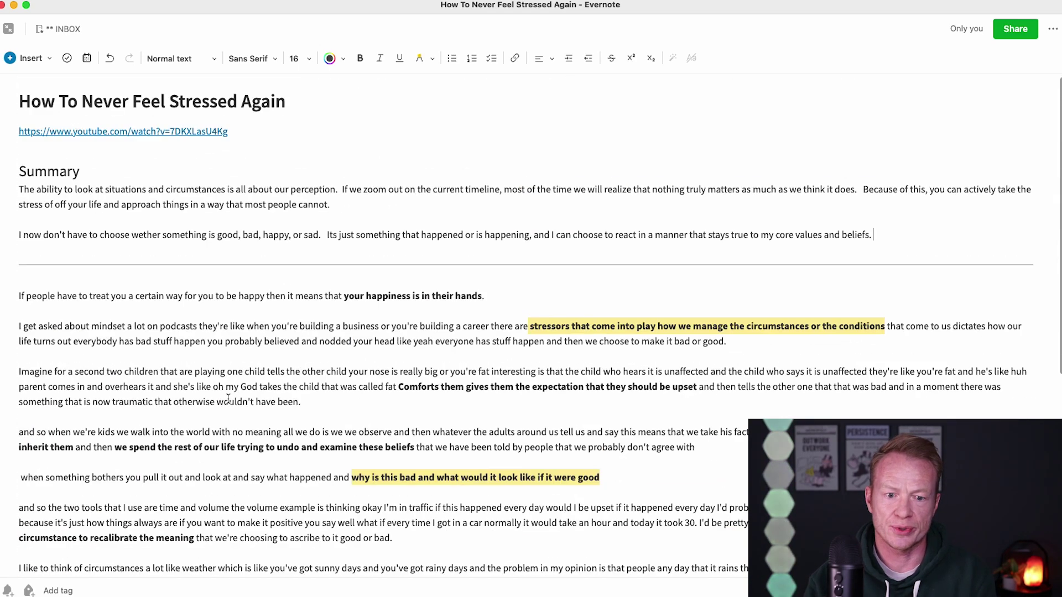
drag(879, 235, 17, 187)
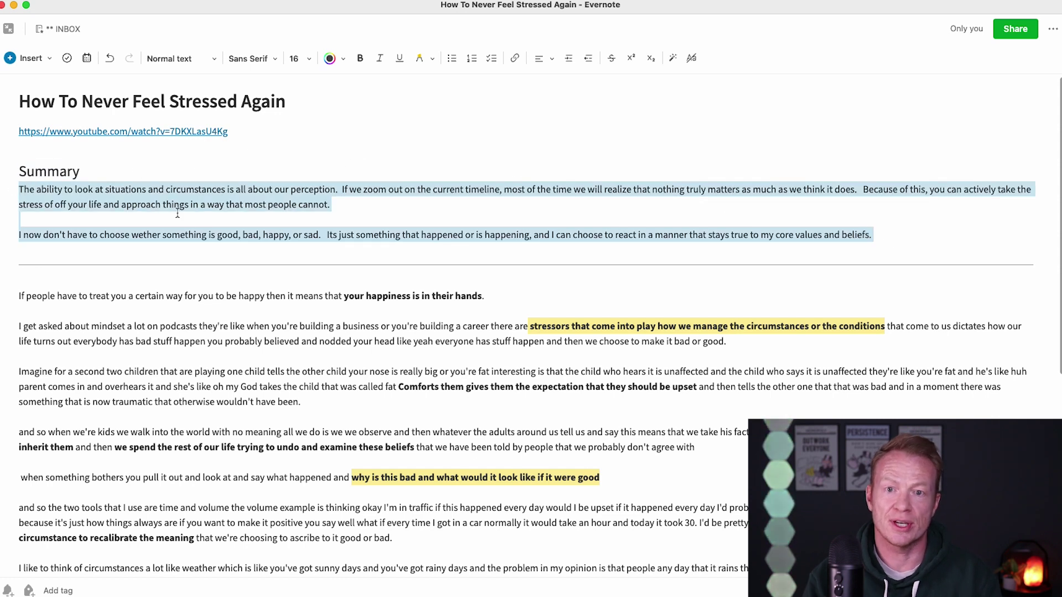
click(375, 215)
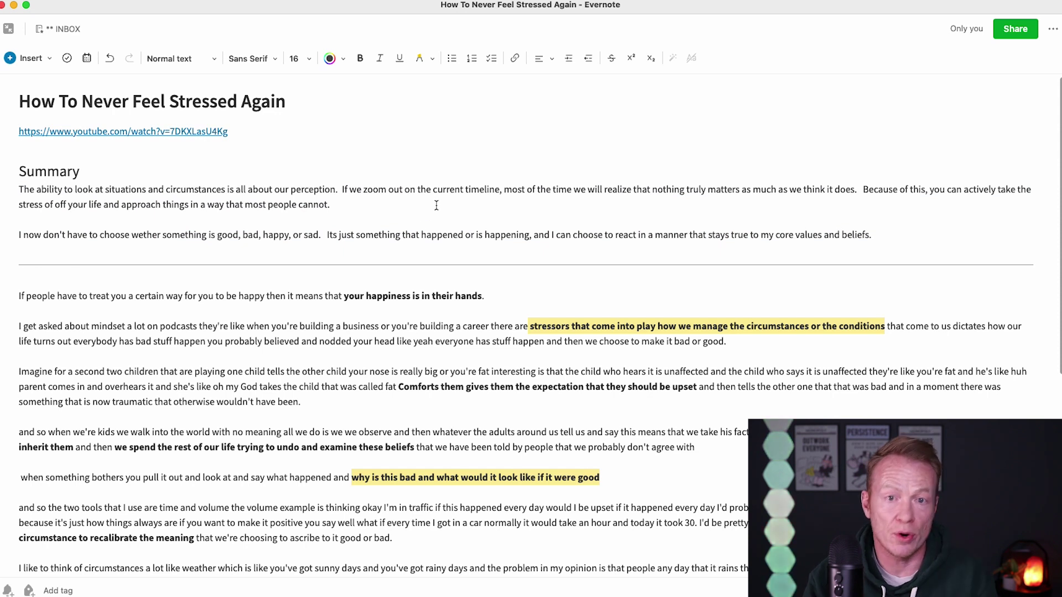
drag(885, 234, 804, 226)
triple_click(804, 225)
click(880, 230)
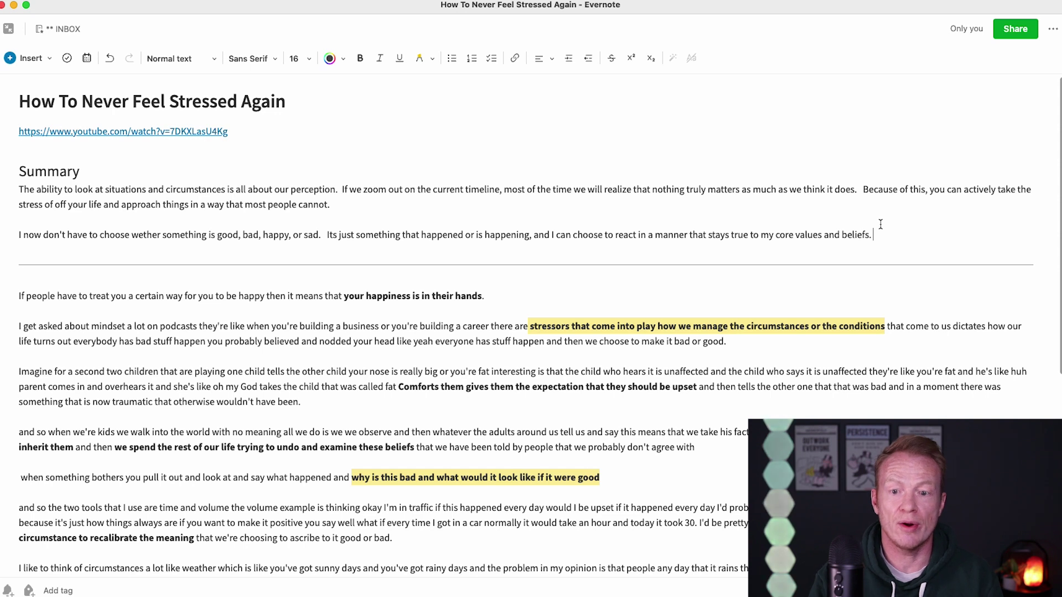
drag(874, 233, 67, 205)
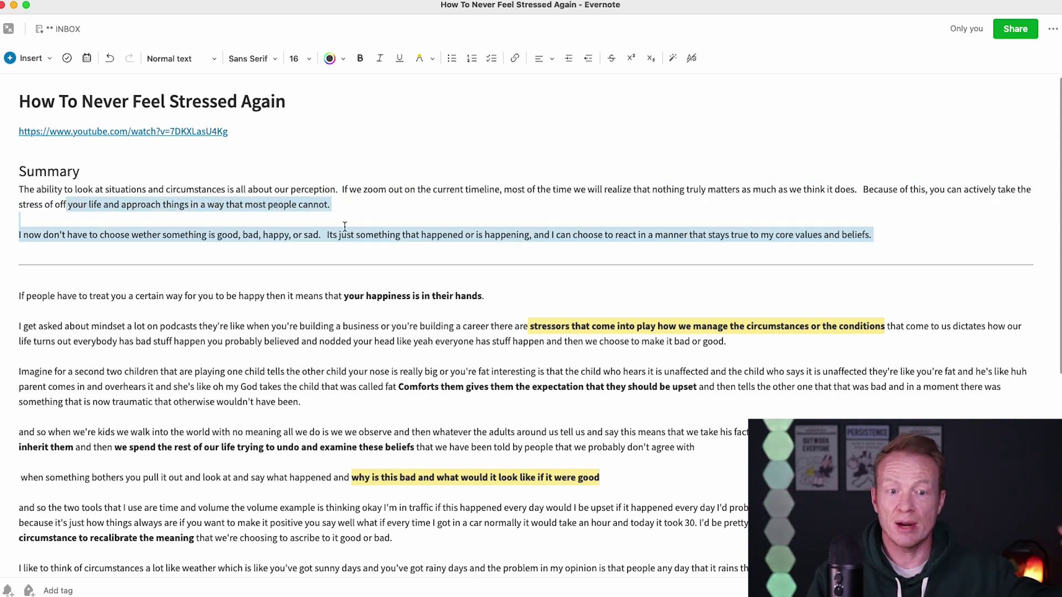
click(898, 235)
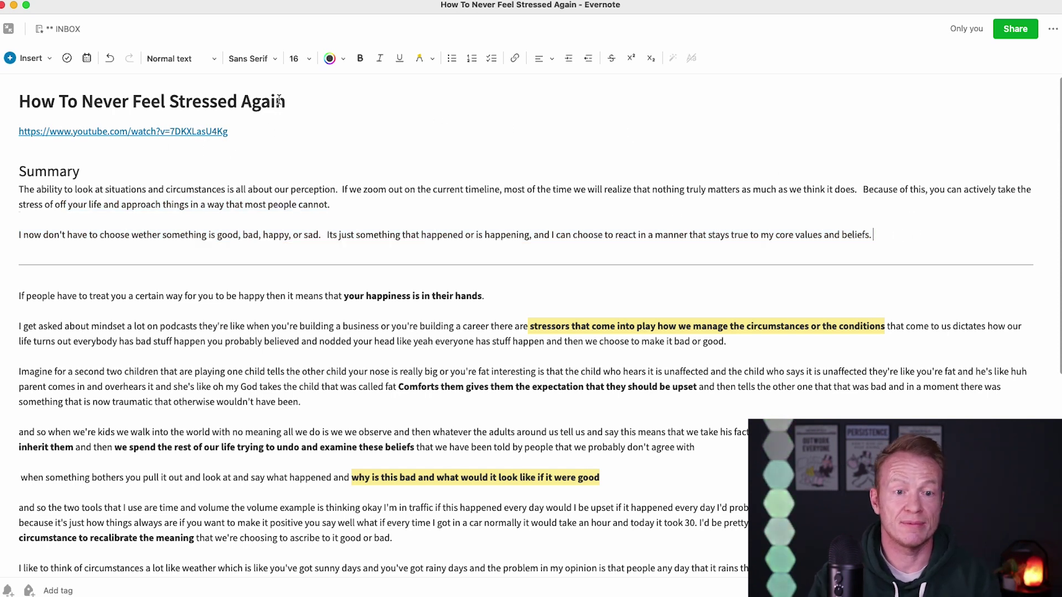
Step: Create and attach tags Stress, Perception, one naming the speaker, and Summary, then save
click(1054, 30)
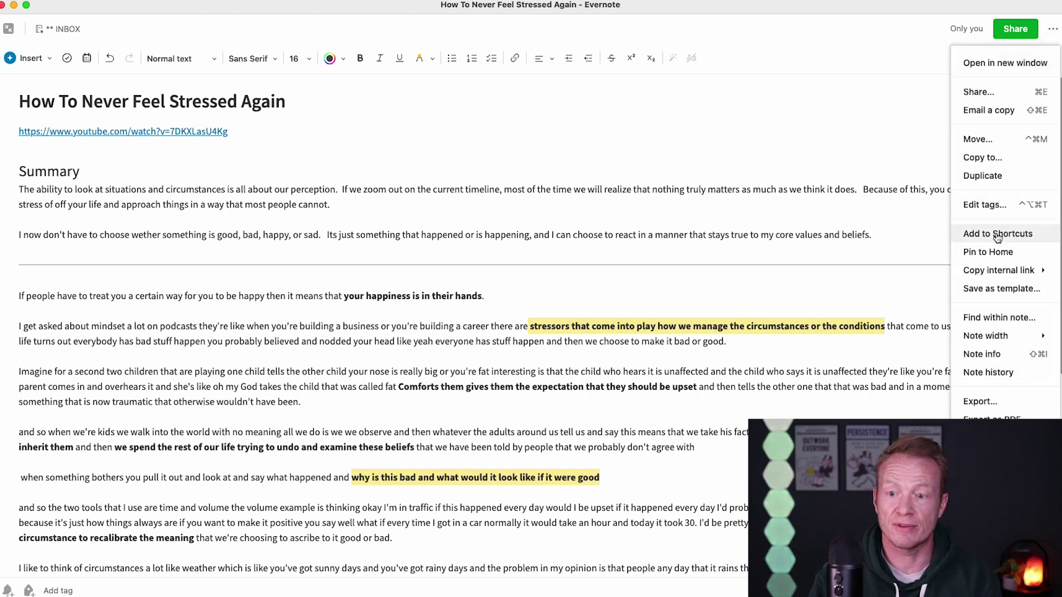
click(984, 204)
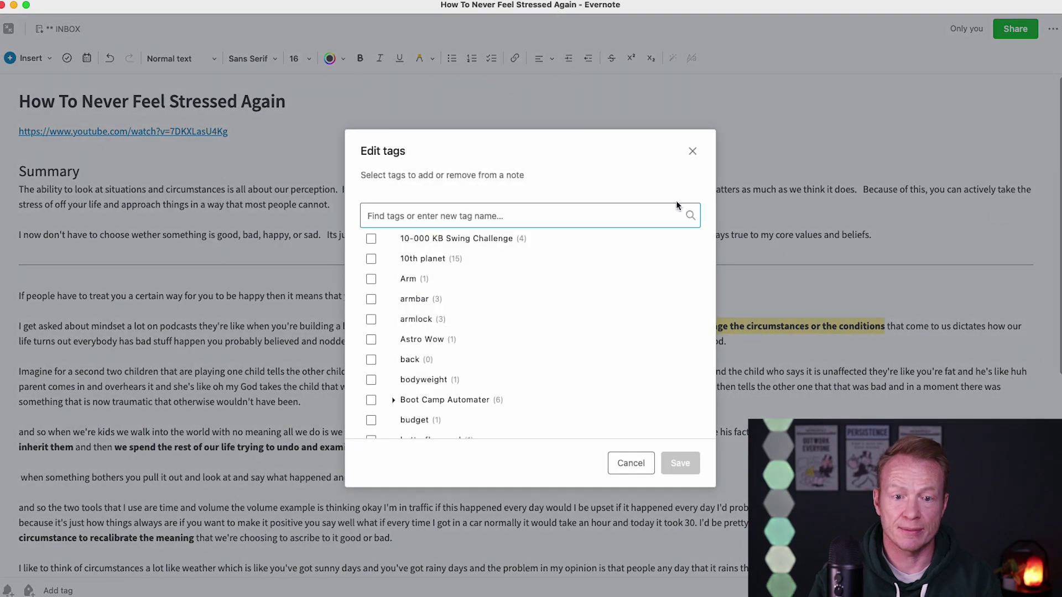
text(Stress)
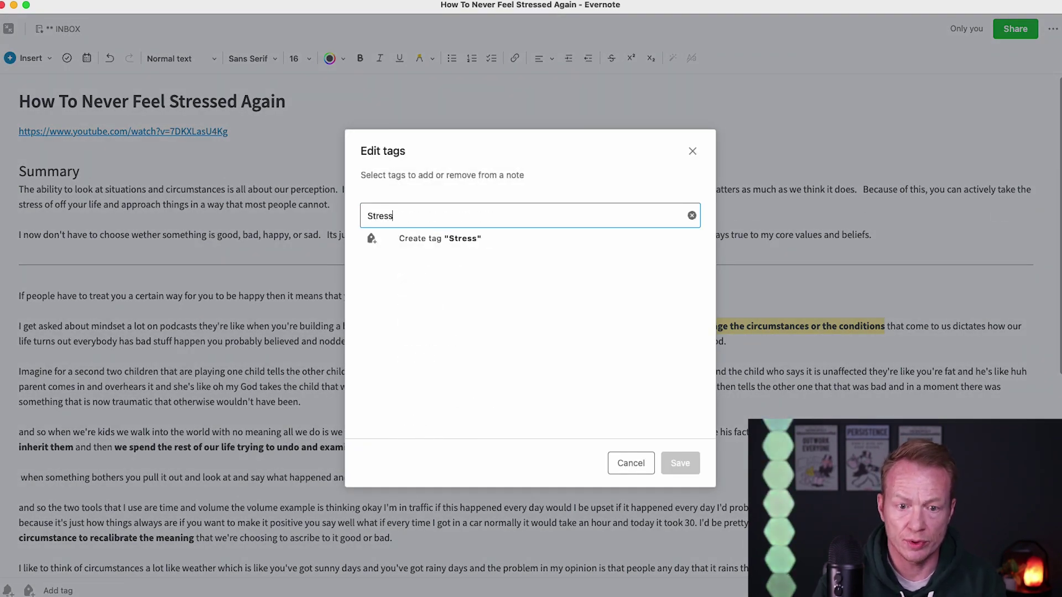
click(455, 237)
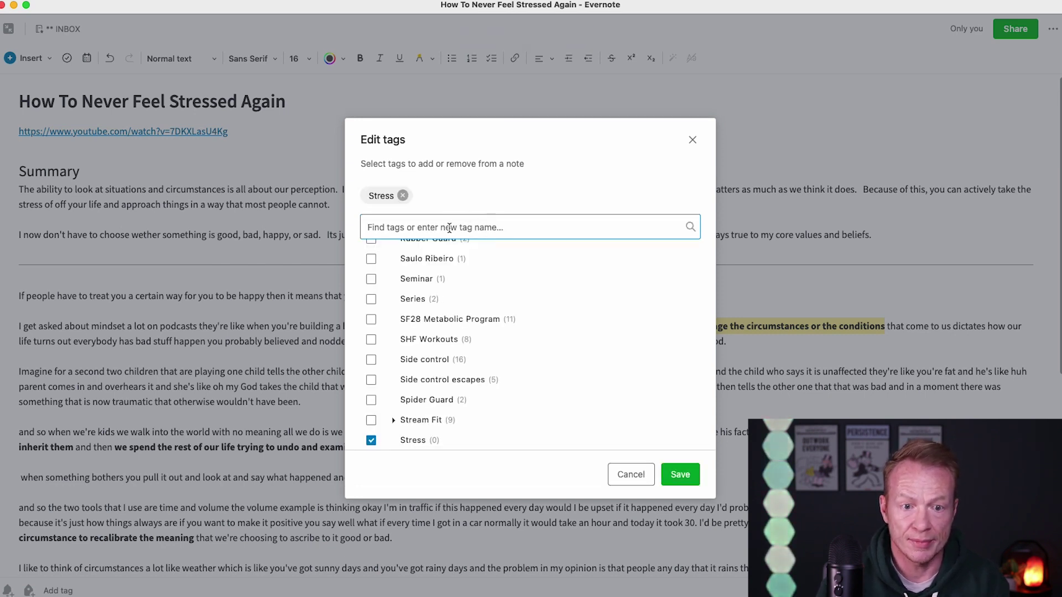
text(Perception)
click(445, 247)
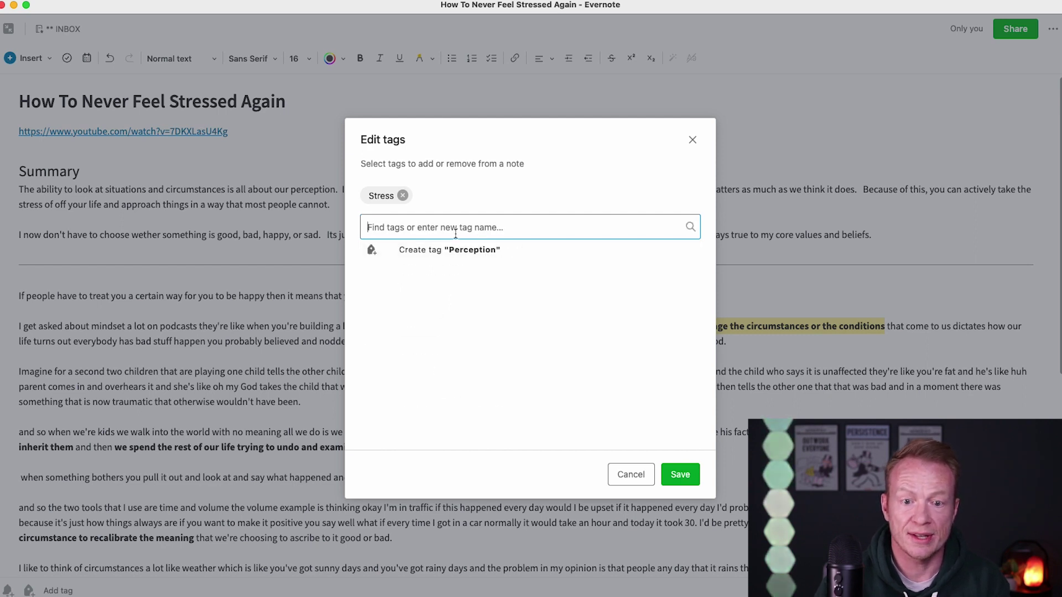
text(Hormo)
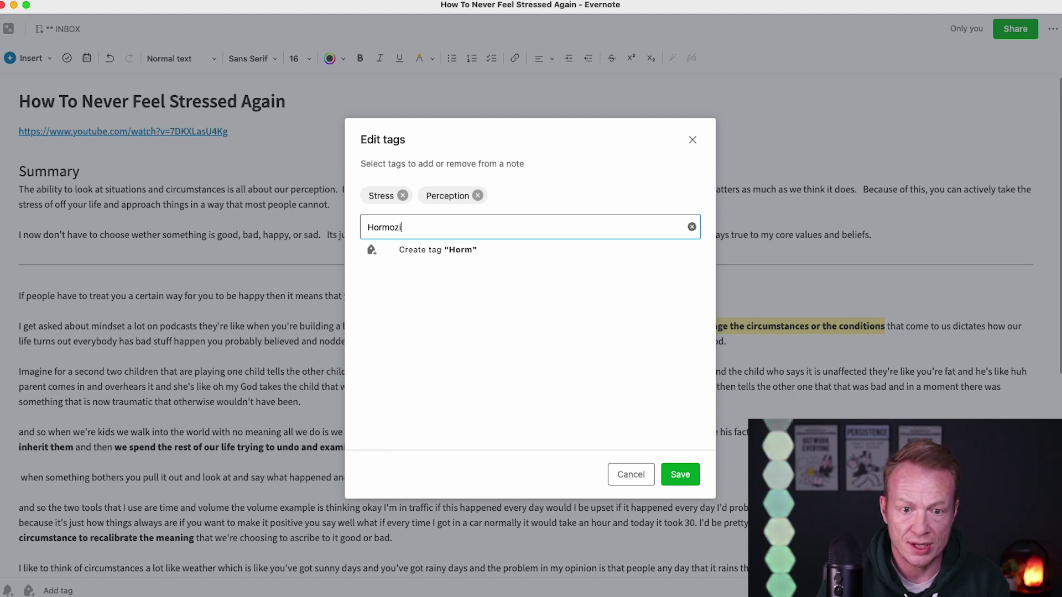
text(zi)
click(475, 249)
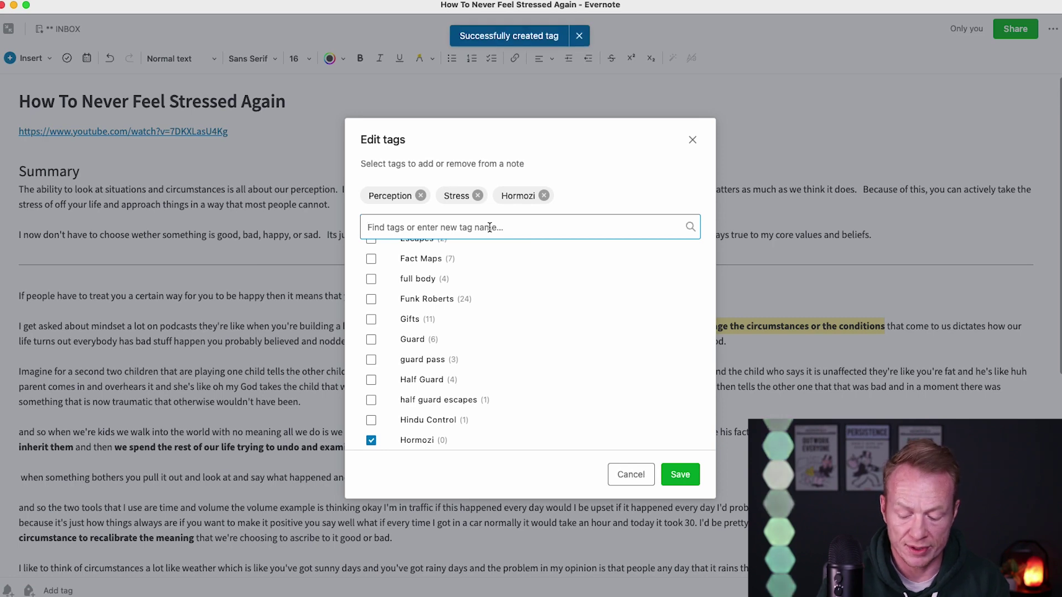
text(Summary)
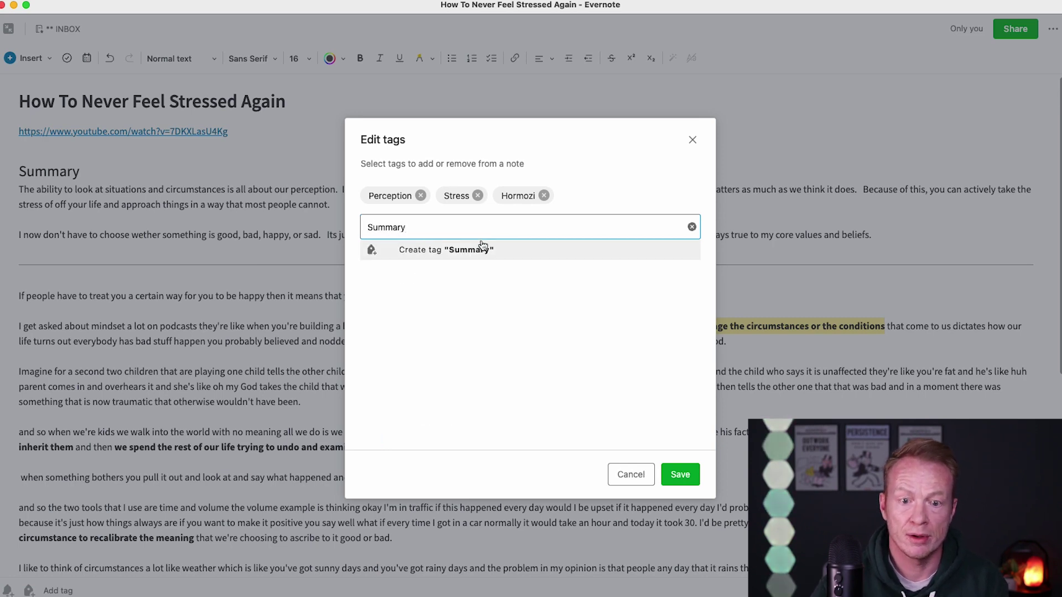
click(504, 249)
click(680, 474)
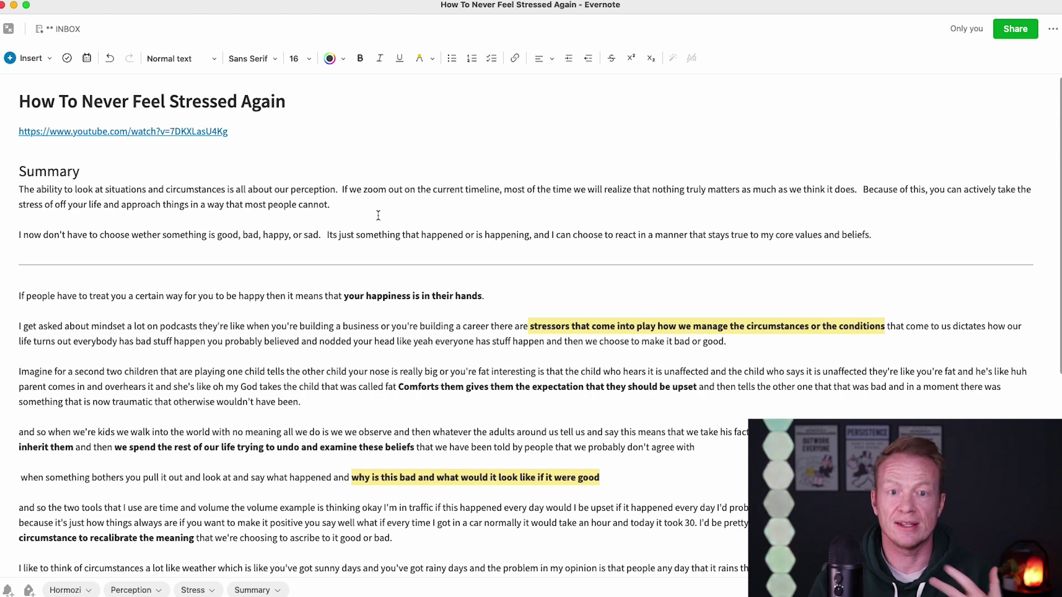
Step: Search the notes for 'stress', pick the 'never feel stressed' match, and expand it full-width
click(8, 29)
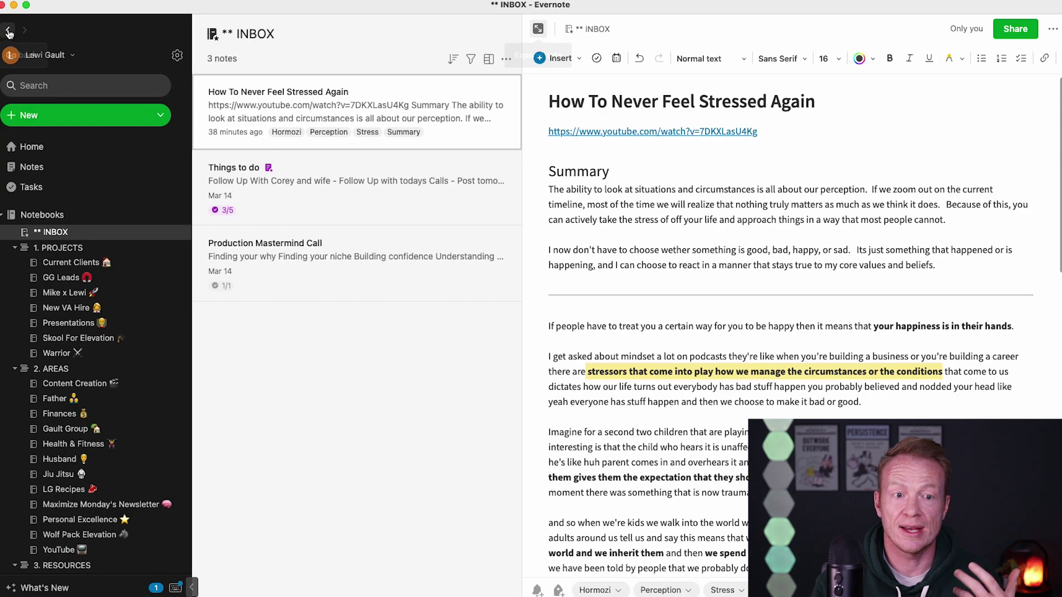
click(72, 82)
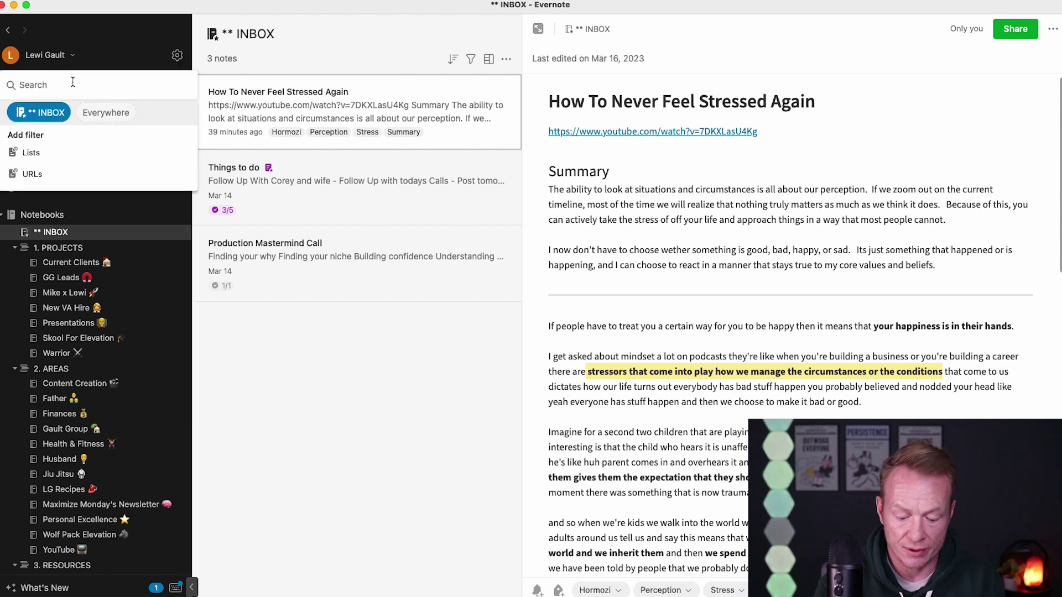
text(stress)
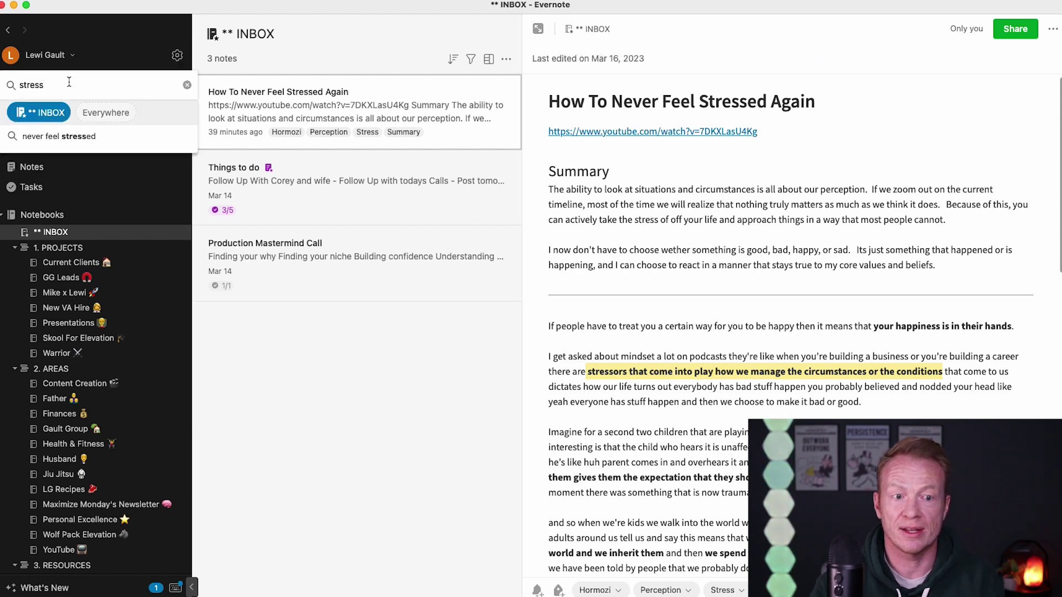
click(84, 141)
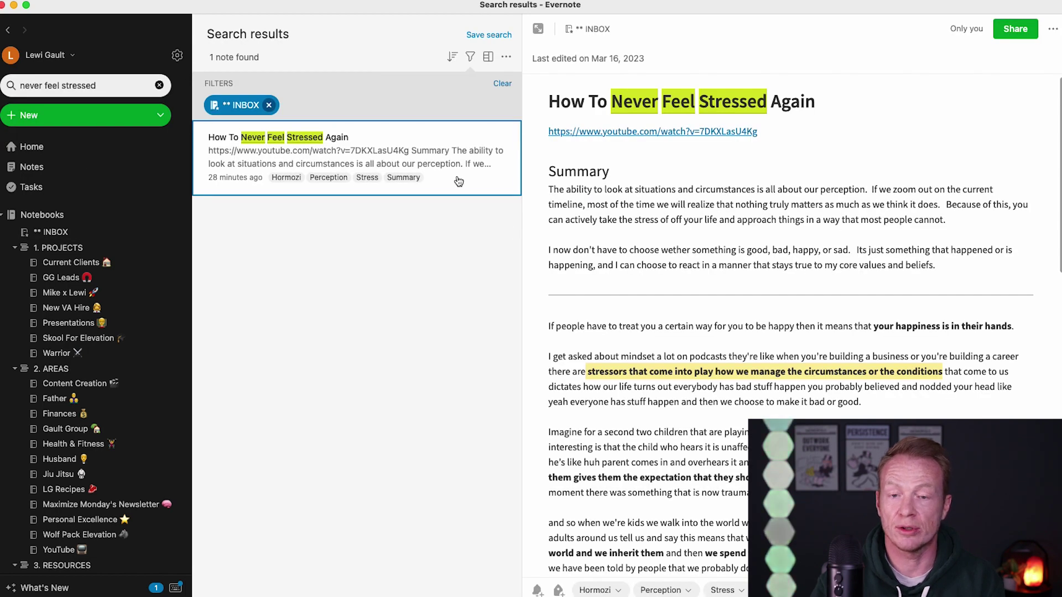
click(535, 33)
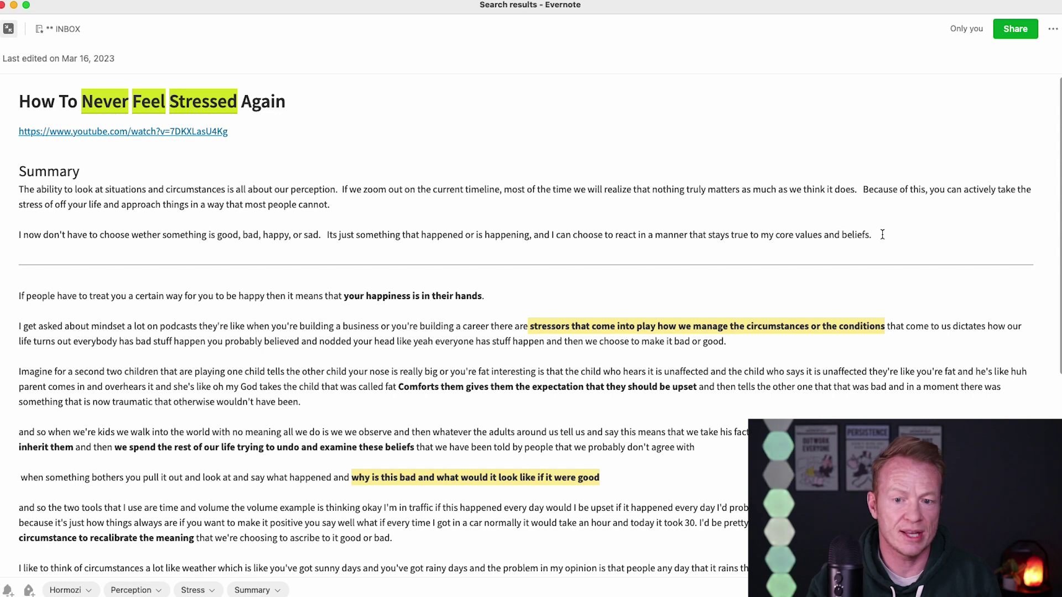
drag(857, 236, 16, 194)
click(889, 235)
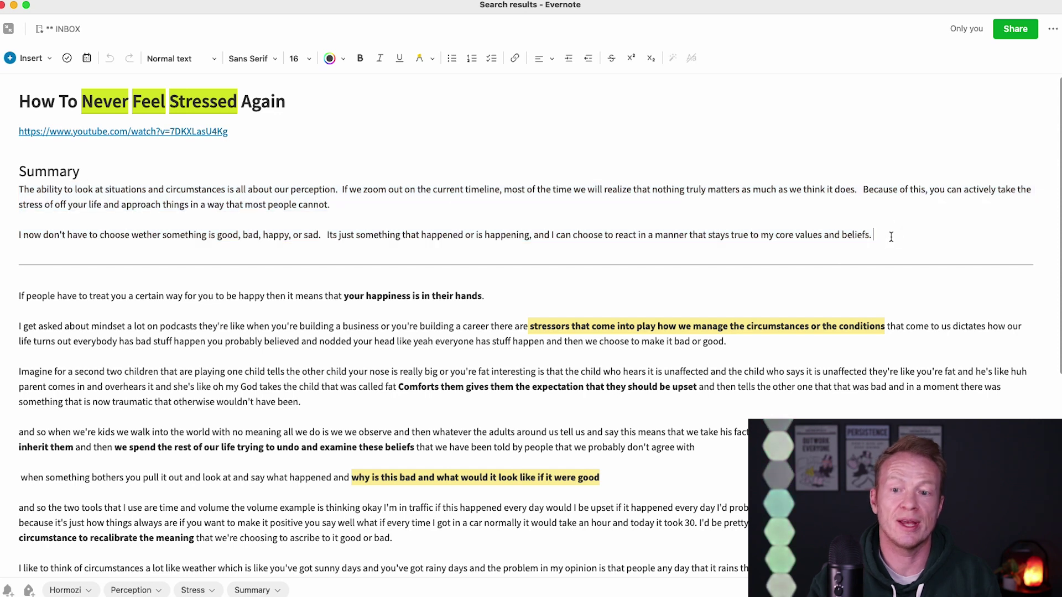
drag(889, 234, 20, 191)
click(370, 214)
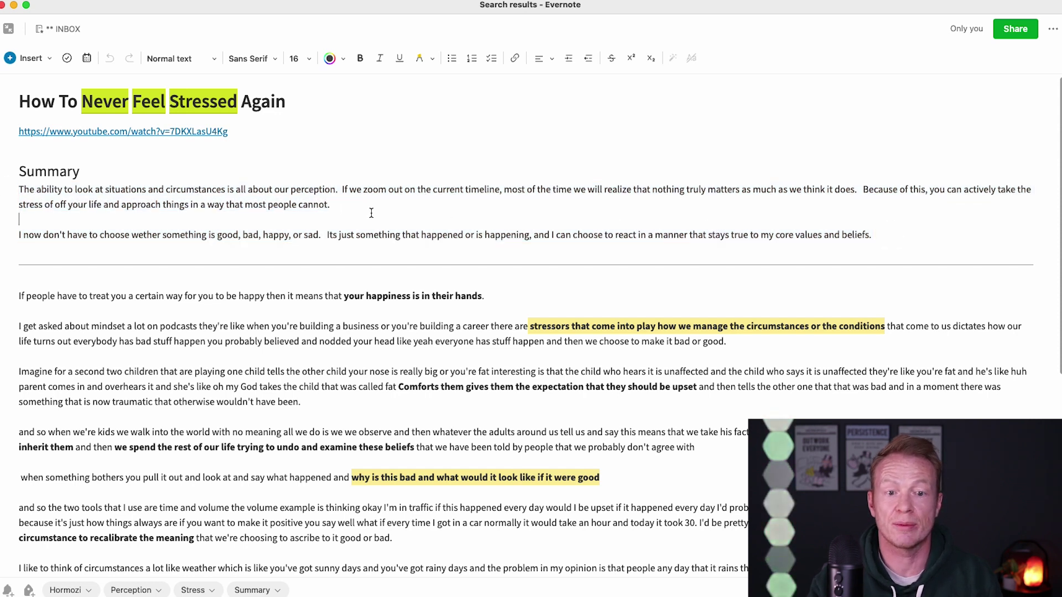